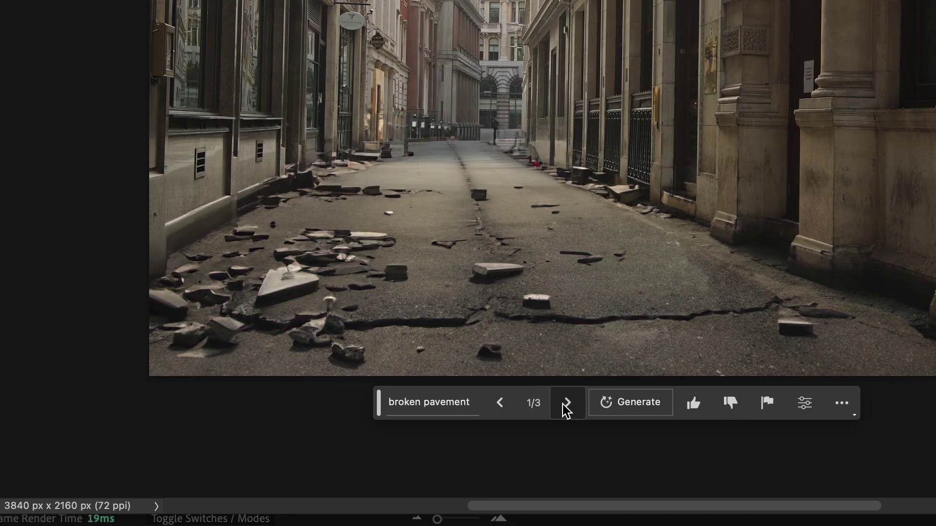
Preview broken-pavement variations 2/3 and 3/3, then return to variation 1/3
{"action": "left_click", "coordinate": [567, 405]}
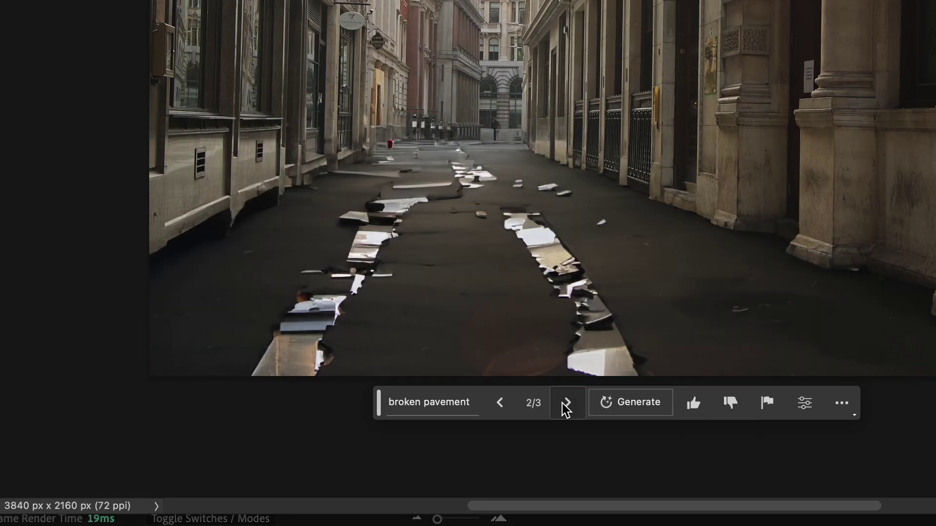
{"action": "left_click", "coordinate": [567, 404]}
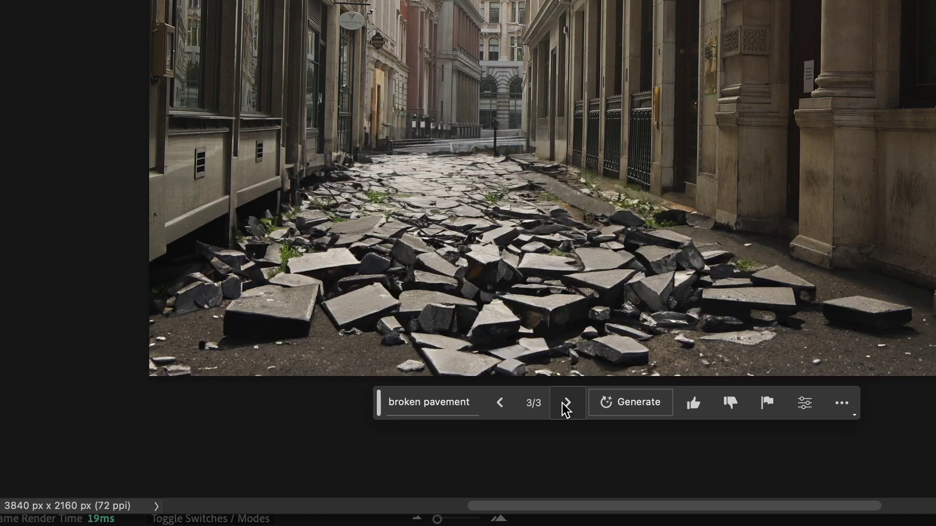
{"action": "left_click", "coordinate": [500, 403]}
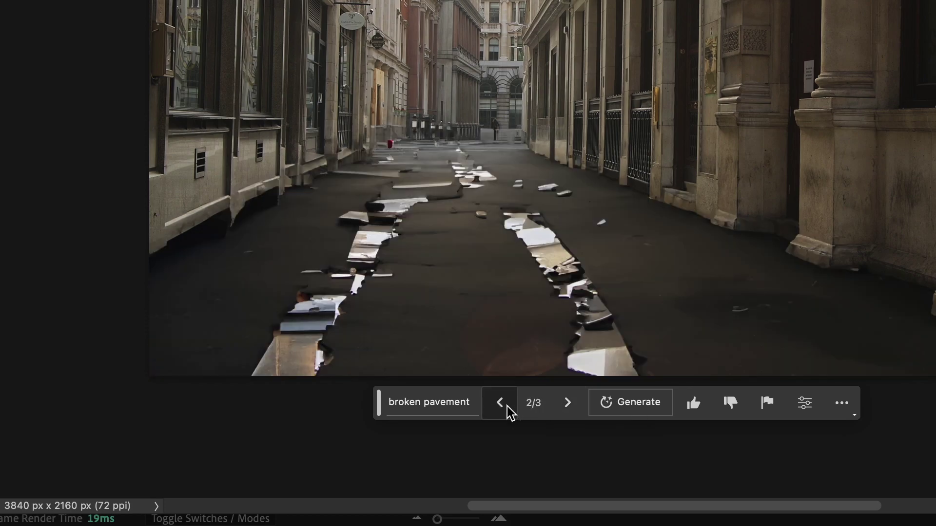
{"action": "left_click", "coordinate": [500, 404]}
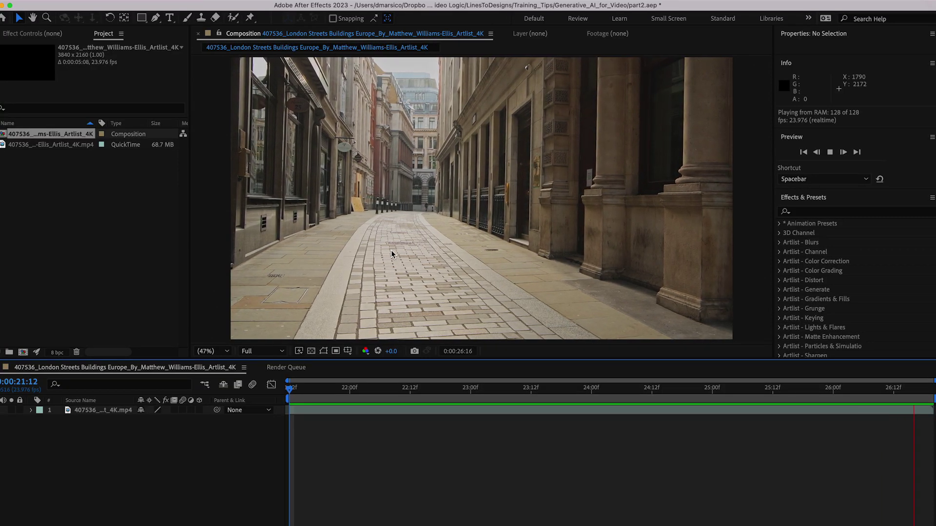
Stop the preview and save the current frame as Photoshop Layers
{"action": "key", "text": "space"}
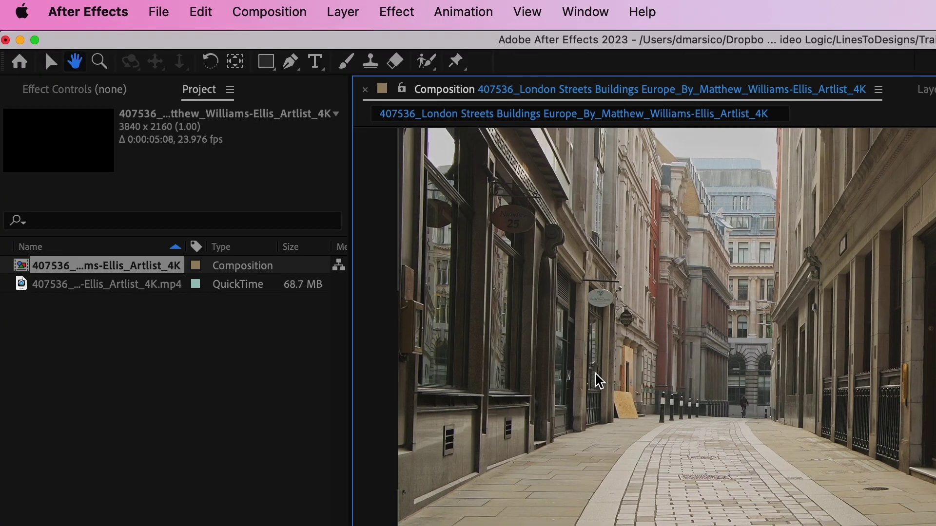
{"action": "left_click", "coordinate": [241, 11]}
{"action": "mouse_move", "coordinate": [314, 274]}
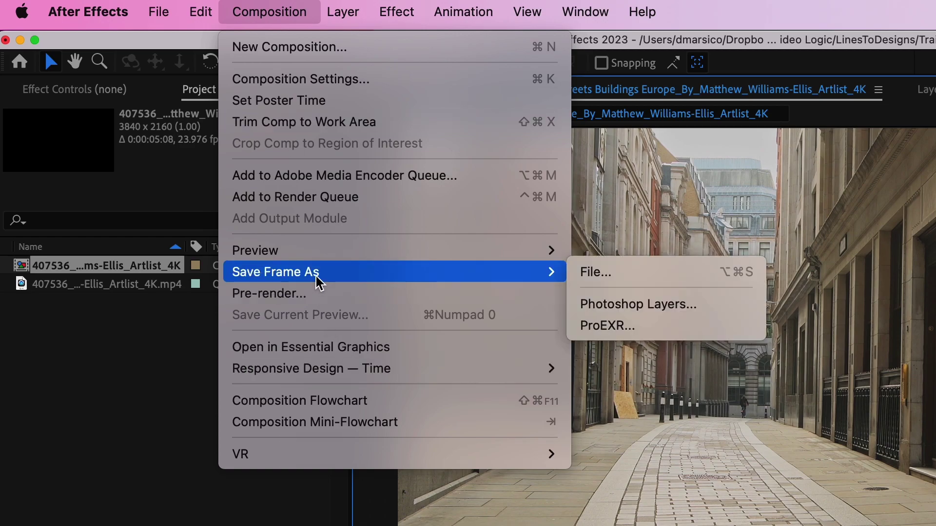
{"action": "left_click", "coordinate": [591, 304]}
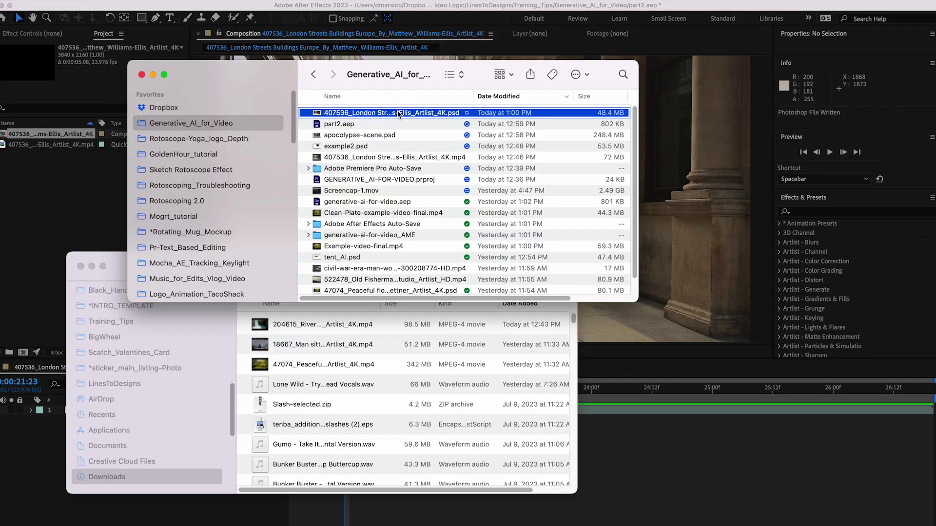
Open the saved PSD from Finder in Photoshop (Beta)
{"action": "right_click", "coordinate": [375, 113]}
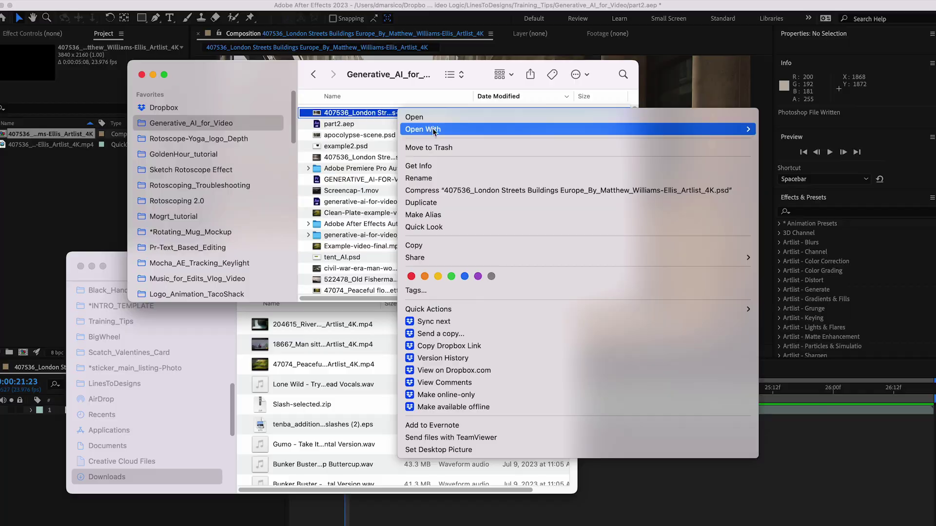
{"action": "mouse_move", "coordinate": [658, 129]}
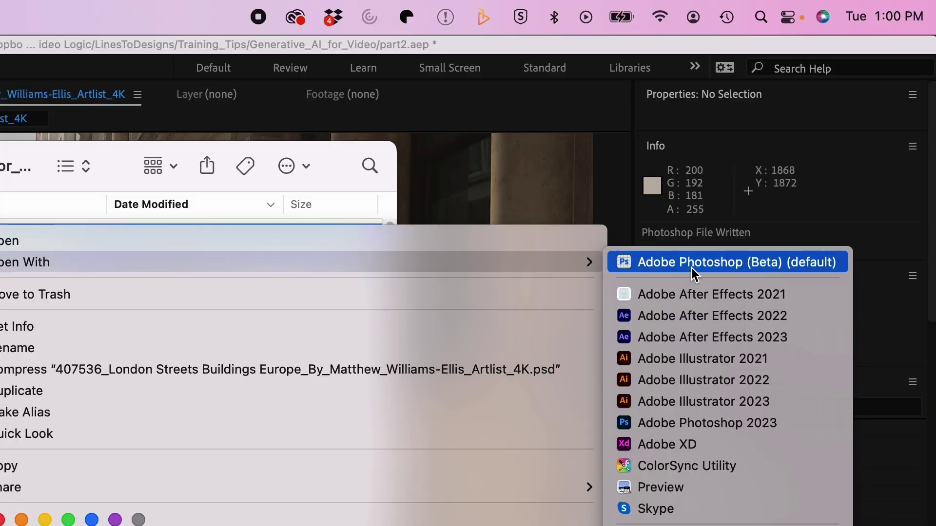
{"action": "left_click", "coordinate": [694, 263]}
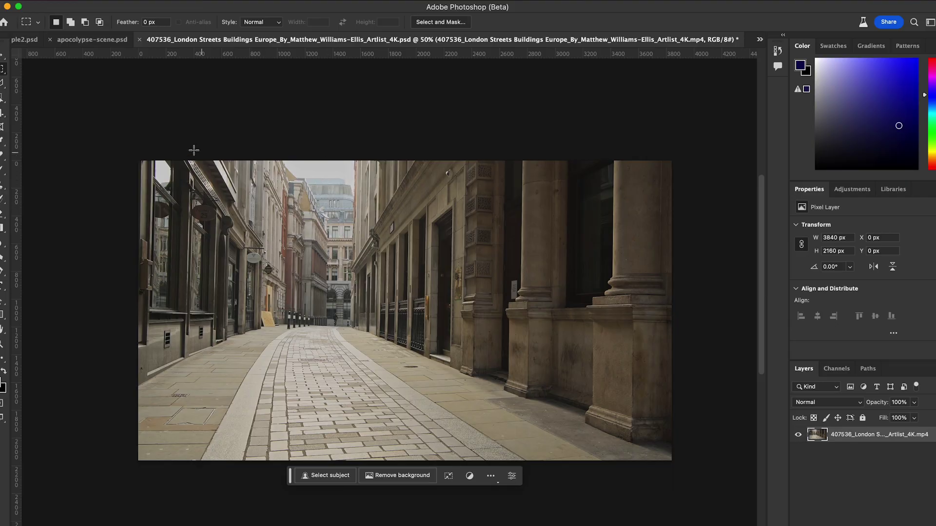
Select the pavement with the Object Selection Tool and generate a 'broken pavement' fill
{"action": "left_click", "coordinate": [7, 97]}
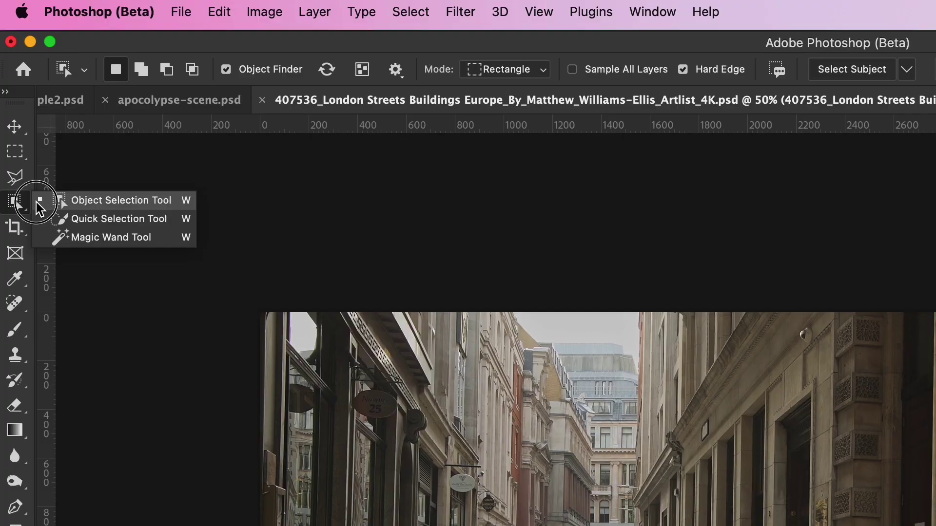
{"action": "left_click", "coordinate": [52, 207]}
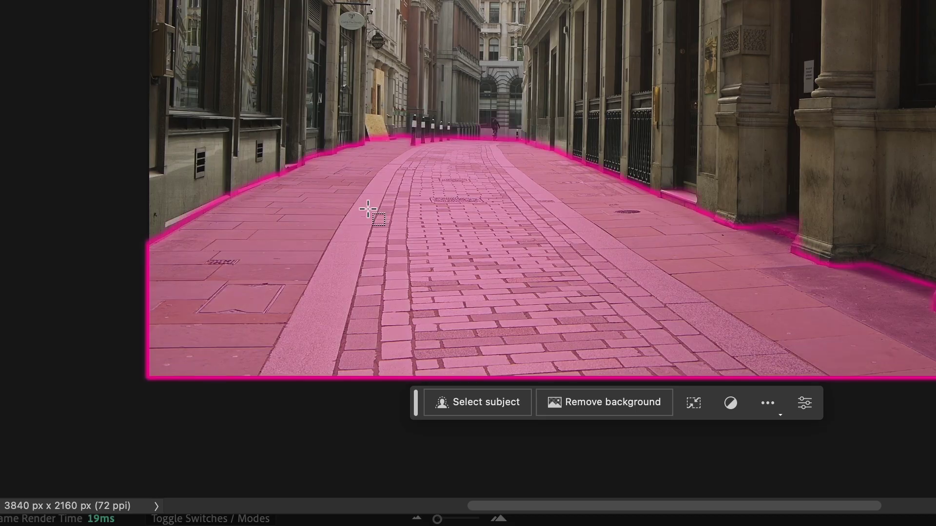
{"action": "left_click", "coordinate": [367, 210]}
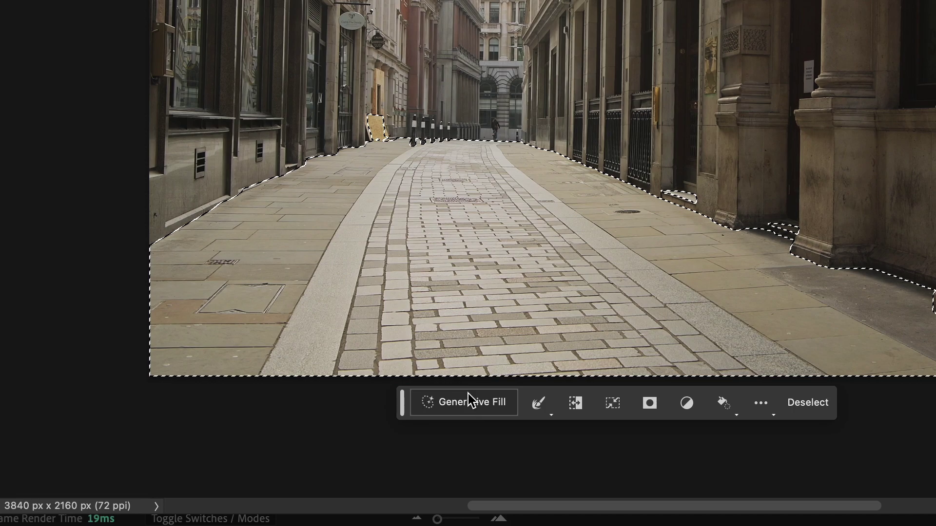
{"action": "left_click", "coordinate": [467, 402]}
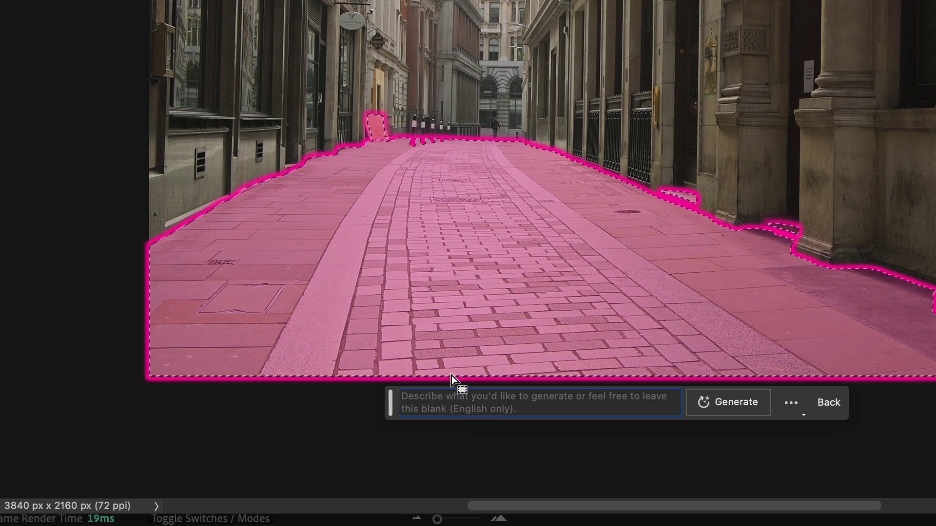
{"action": "type", "text": "b"}
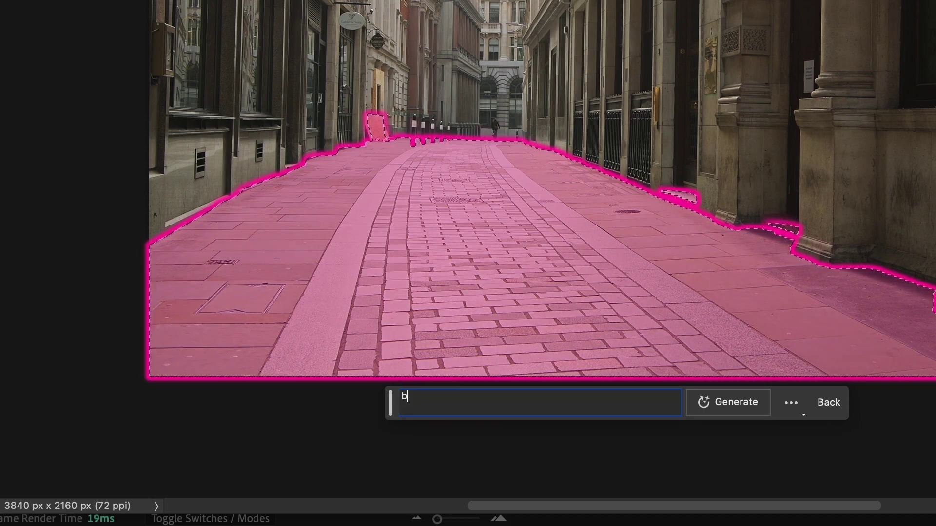
{"action": "type", "text": "roken pavement"}
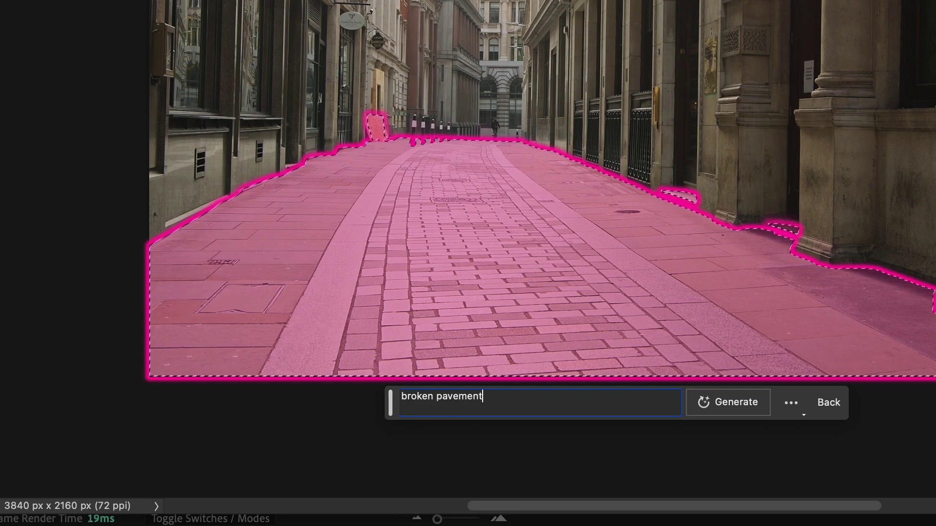
{"action": "left_click", "coordinate": [734, 407]}
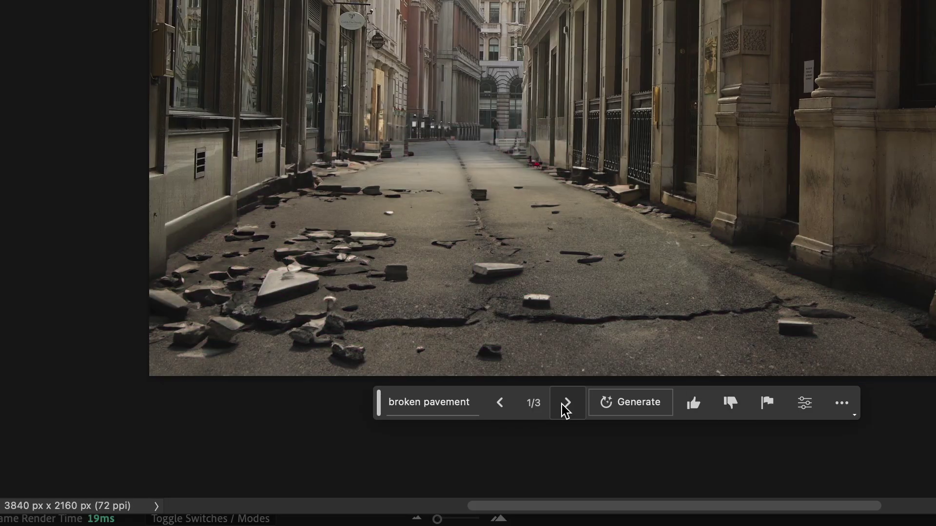
Compare the three pavement variations and keep variation 1/3
{"action": "left_click", "coordinate": [567, 403]}
{"action": "left_click", "coordinate": [567, 404]}
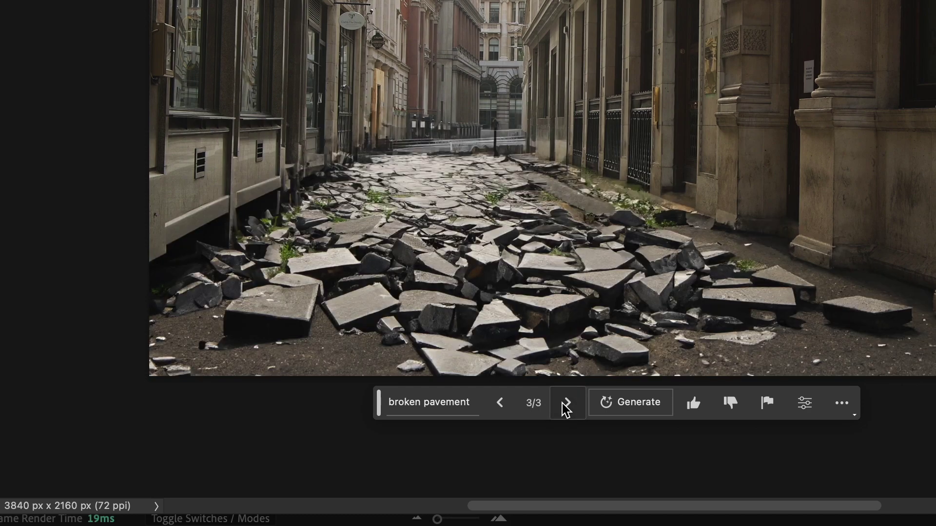
{"action": "left_click", "coordinate": [500, 403]}
{"action": "left_click", "coordinate": [506, 407]}
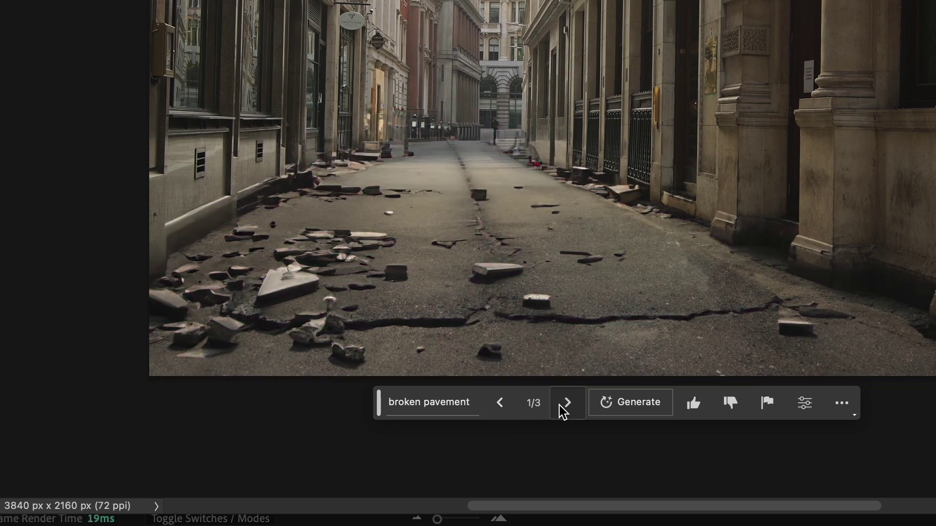
{"action": "scroll", "coordinate": [565, 129], "scroll_direction": "up", "scroll_amount": 5}
Marquee the far end of the street, feather it 20 px, then zoom out
{"action": "scroll", "coordinate": [383, 305], "scroll_direction": "down", "scroll_amount": 1}
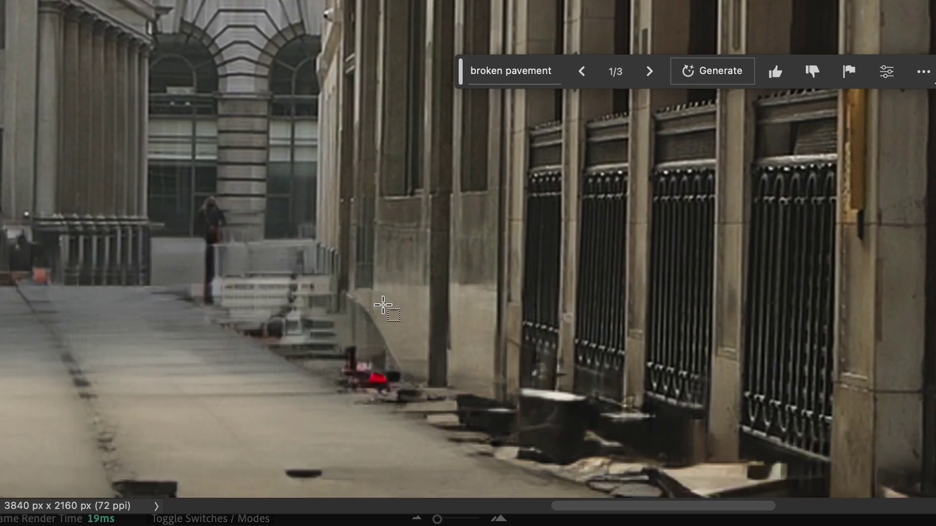
{"action": "scroll", "coordinate": [383, 305], "scroll_direction": "left", "scroll_amount": 5}
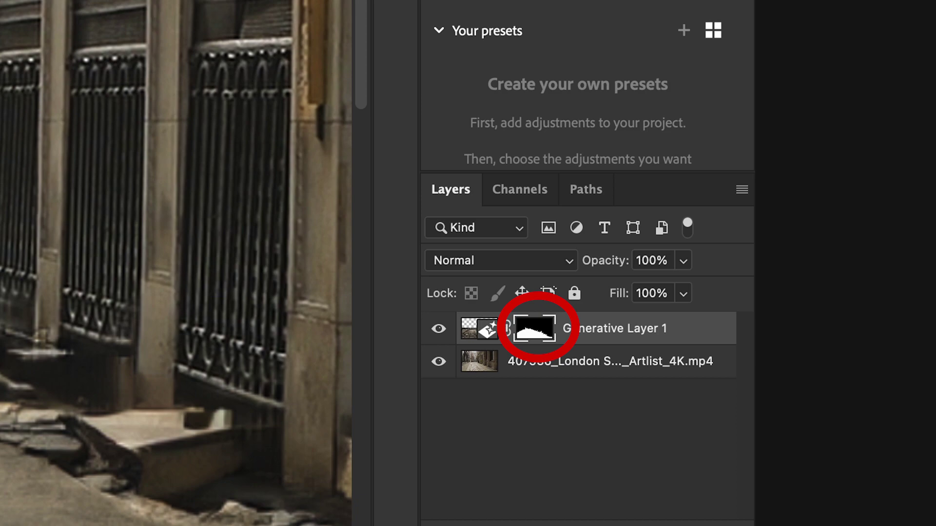
{"action": "left_click_drag", "start_coordinate": [161, 291], "coordinate": [443, 376]}
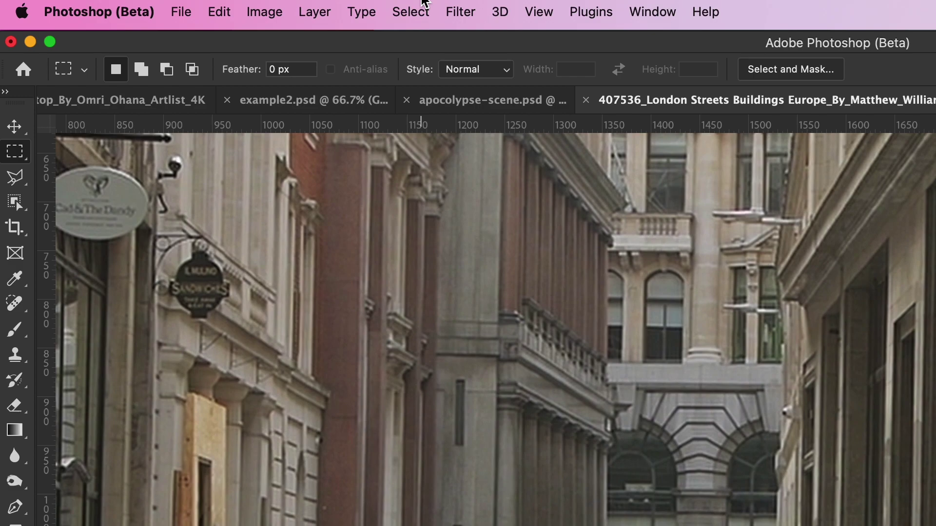
{"action": "left_click", "coordinate": [410, 11]}
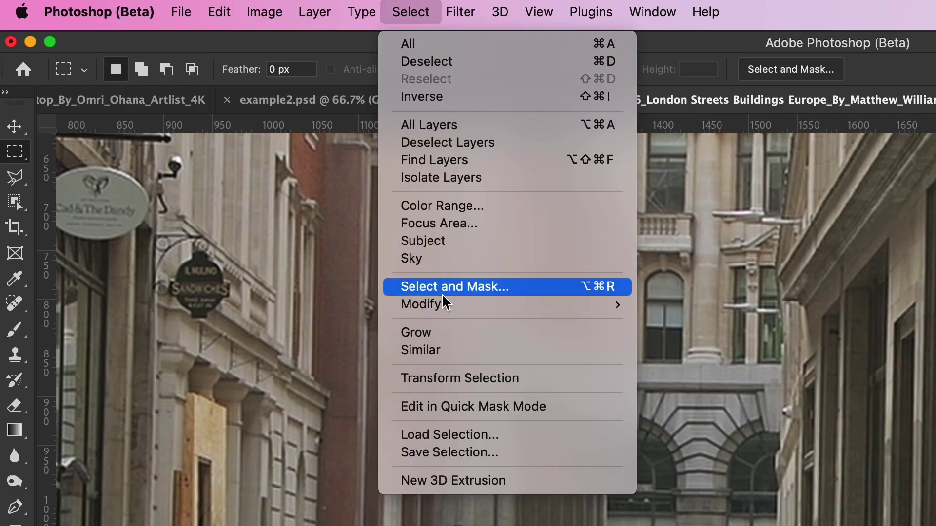
{"action": "mouse_move", "coordinate": [497, 305]}
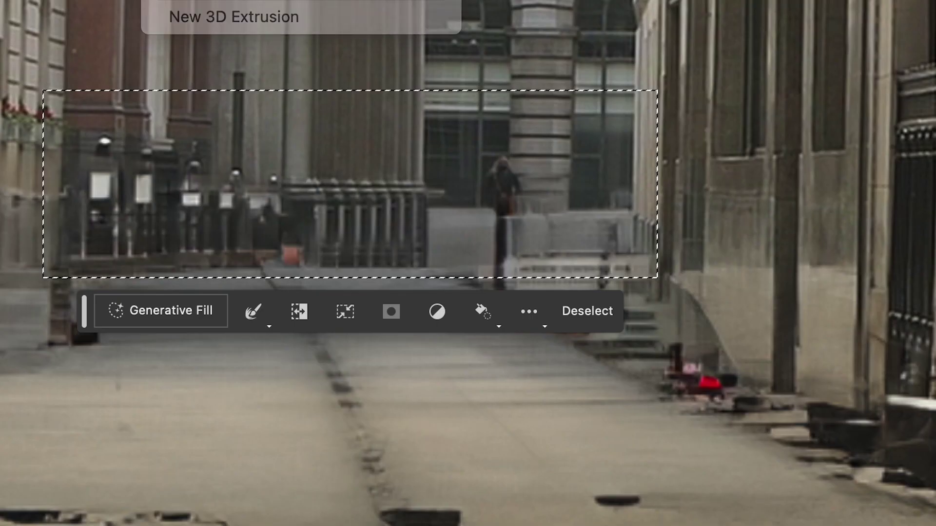
{"action": "type", "text": "20"}
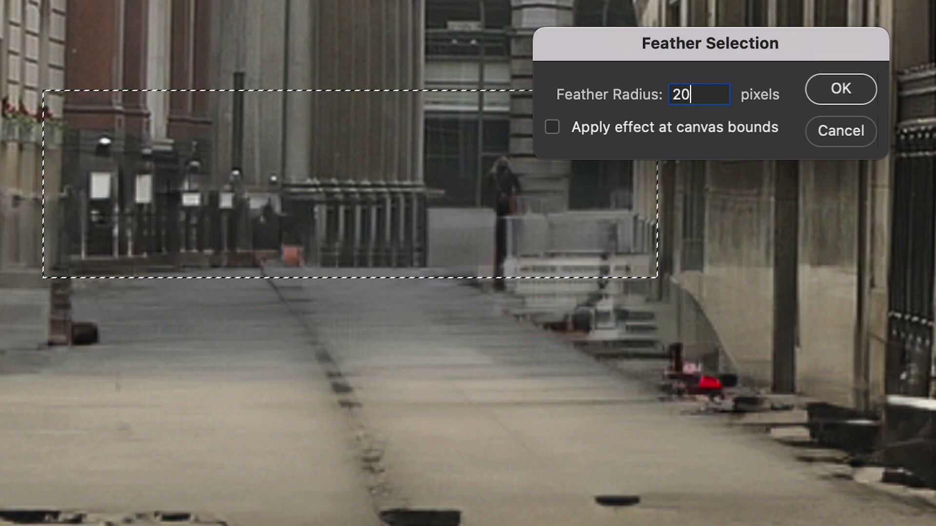
{"action": "key", "text": "Return"}
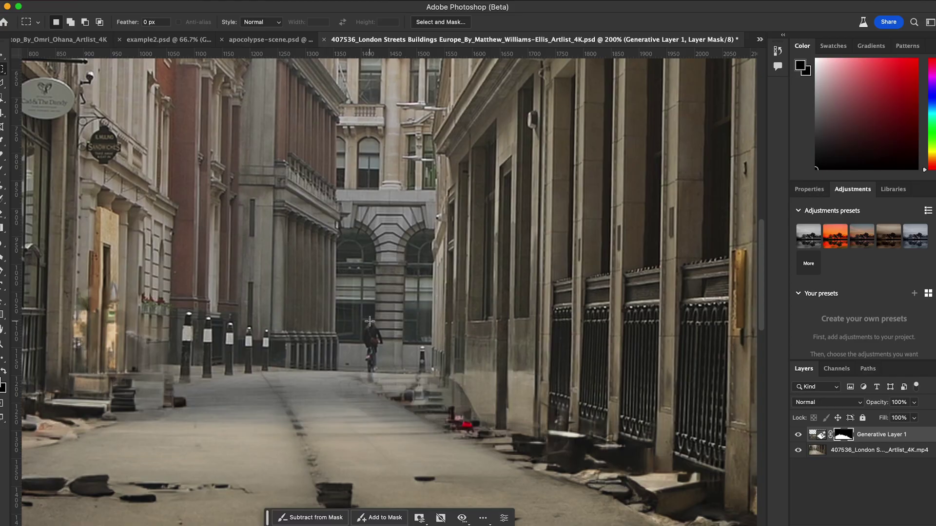
{"action": "key", "text": "ctrl+minus"}
{"action": "key", "text": "ctrl+minus"}
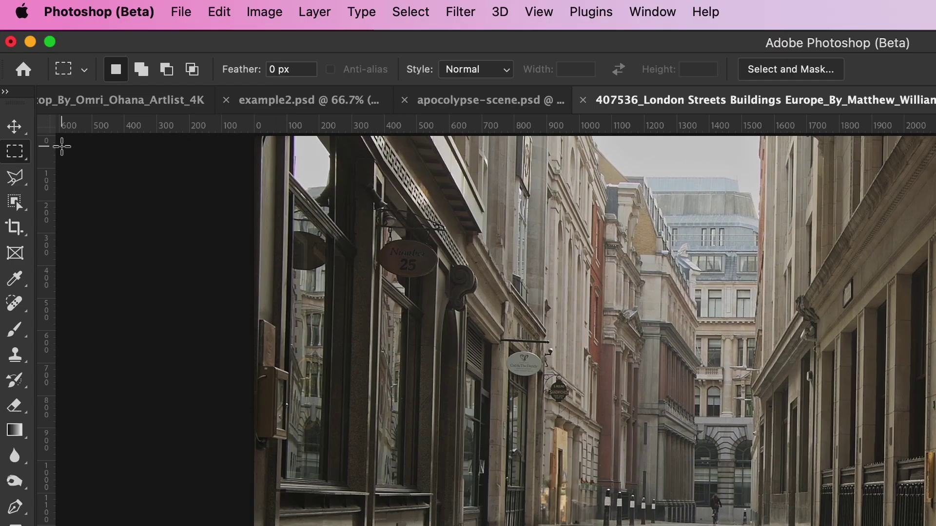
Draw a Polygonal Lasso selection around the right-hand building facade
{"action": "right_click", "coordinate": [17, 177]}
{"action": "left_click", "coordinate": [83, 191]}
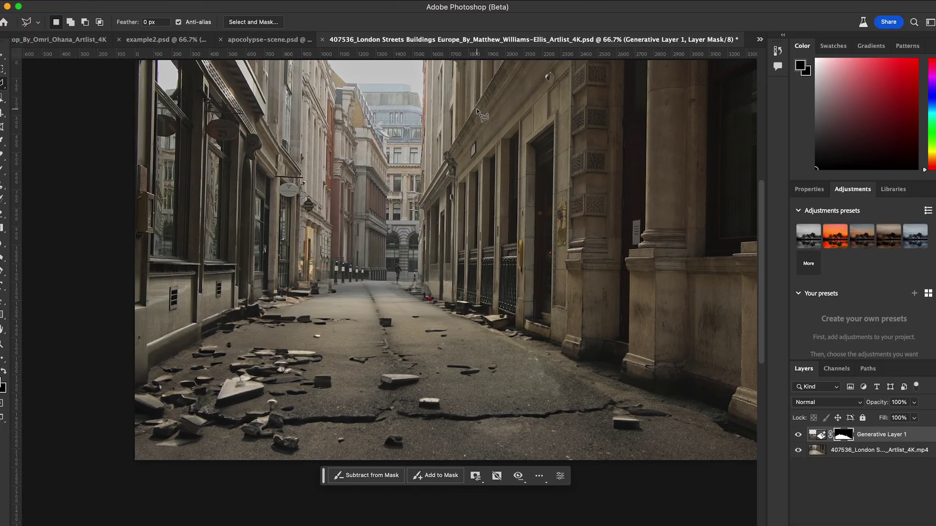
{"action": "left_click", "coordinate": [424, 60]}
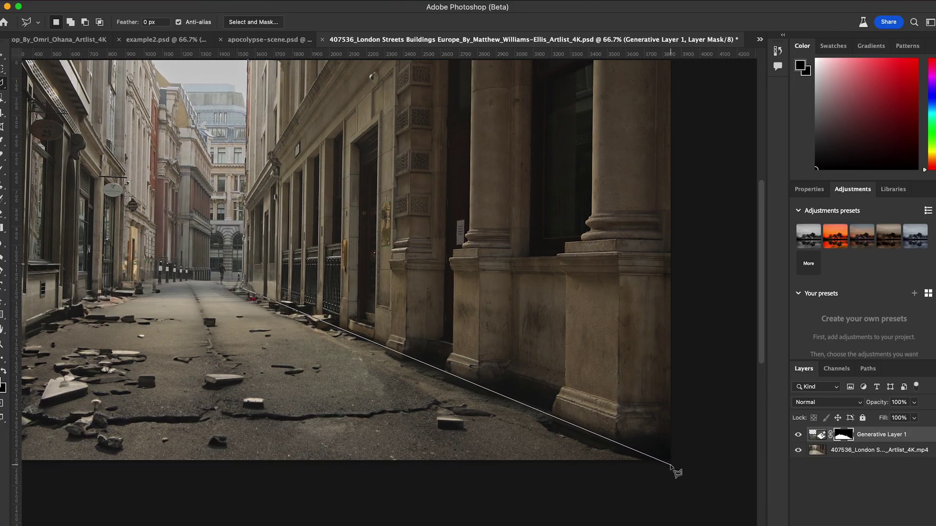
{"action": "left_click", "coordinate": [673, 470]}
{"action": "scroll", "coordinate": [674, 244], "scroll_direction": "up", "scroll_amount": 3}
{"action": "left_click", "coordinate": [672, 207]}
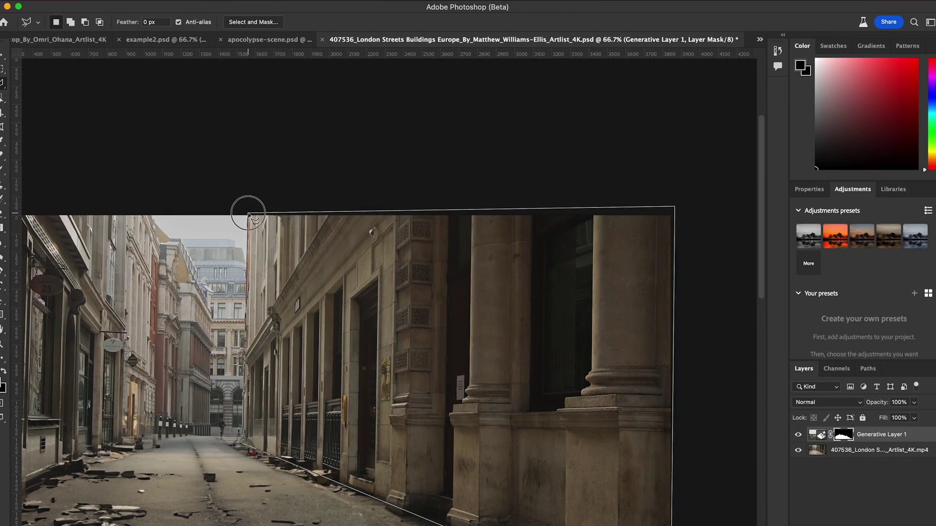
{"action": "left_click", "coordinate": [247, 214]}
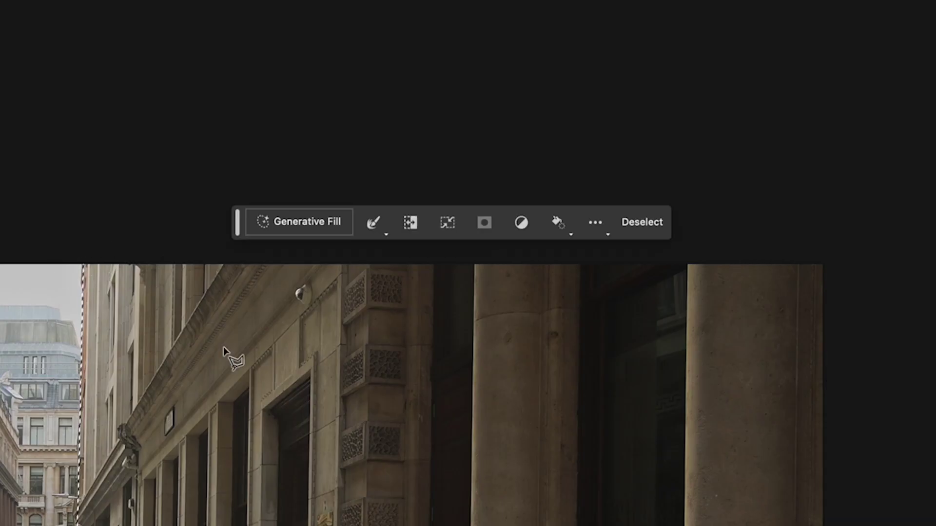
Generate an 'abandoned building' fill and keep variation 1/3
{"action": "left_click", "coordinate": [307, 224]}
{"action": "type", "text": "abandoned building"}
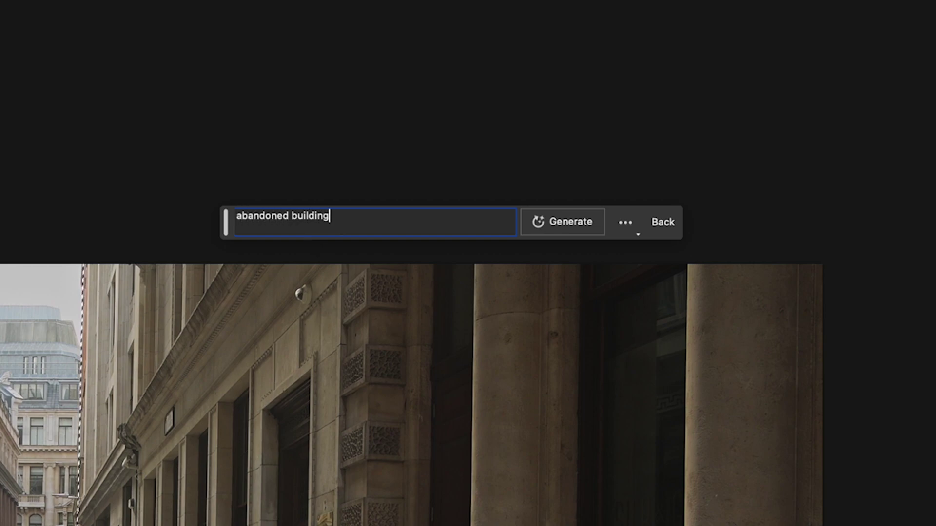
{"action": "left_click", "coordinate": [560, 210]}
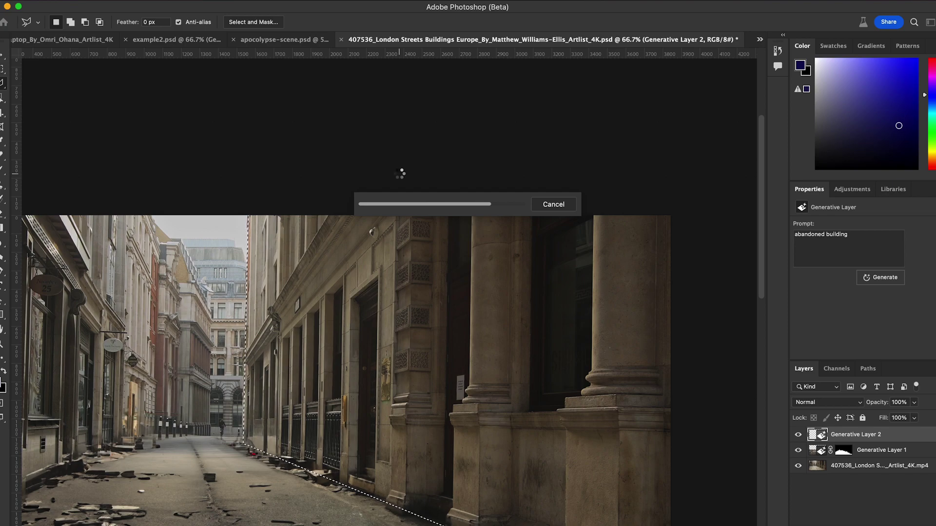
{"action": "left_click", "coordinate": [435, 195]}
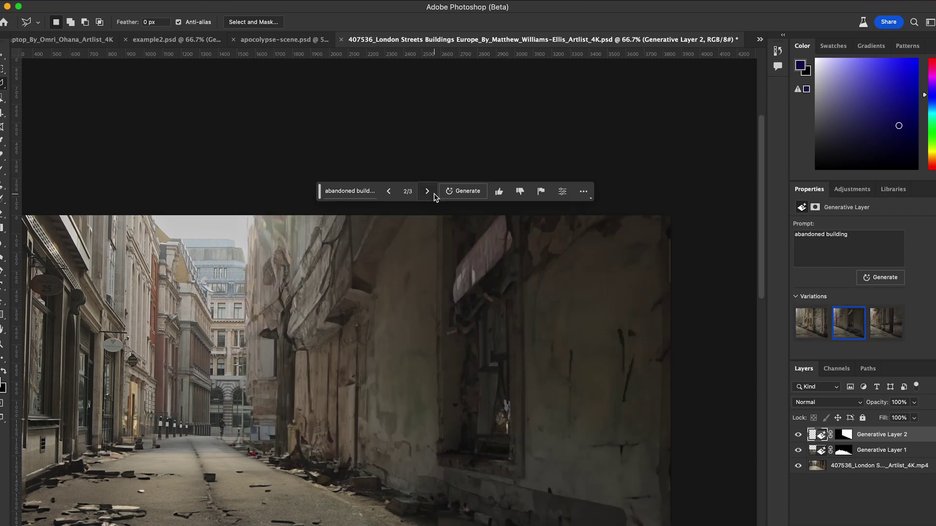
{"action": "left_click", "coordinate": [434, 195]}
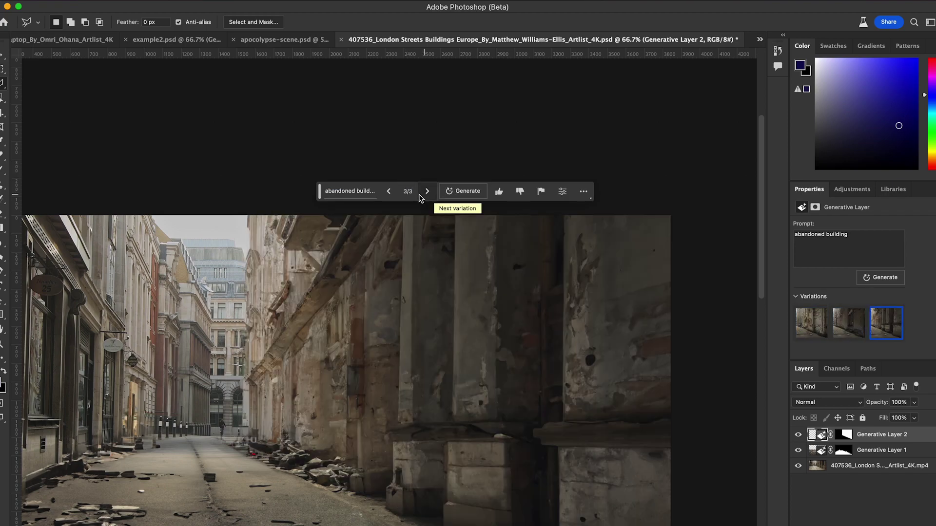
{"action": "left_click", "coordinate": [396, 195]}
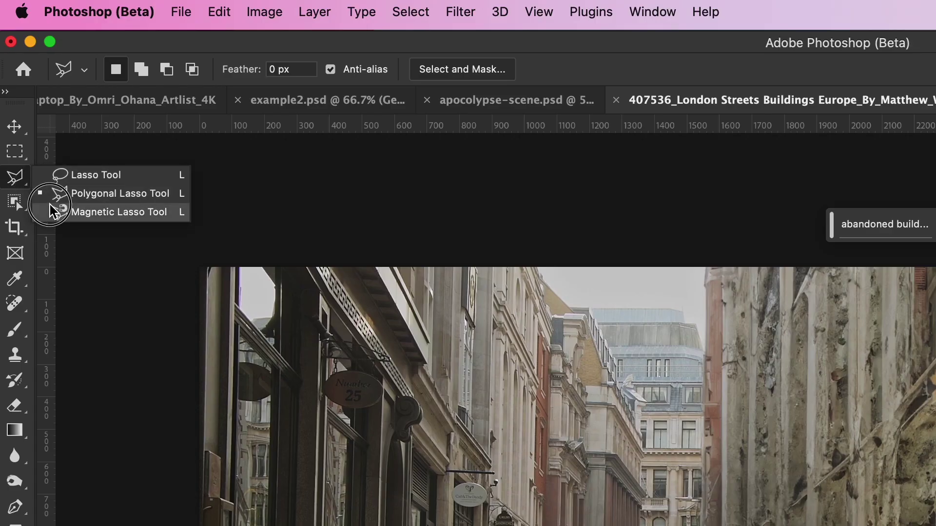
Lasso the left street edge and enter the prompt 'overgrown plants, grass & ivy'
{"action": "left_click", "coordinate": [56, 192]}
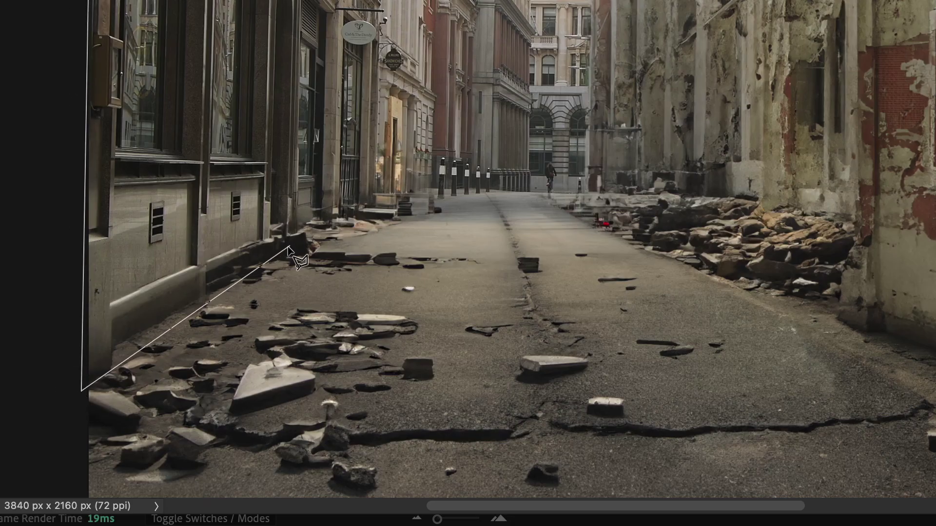
{"action": "left_click", "coordinate": [372, 207]}
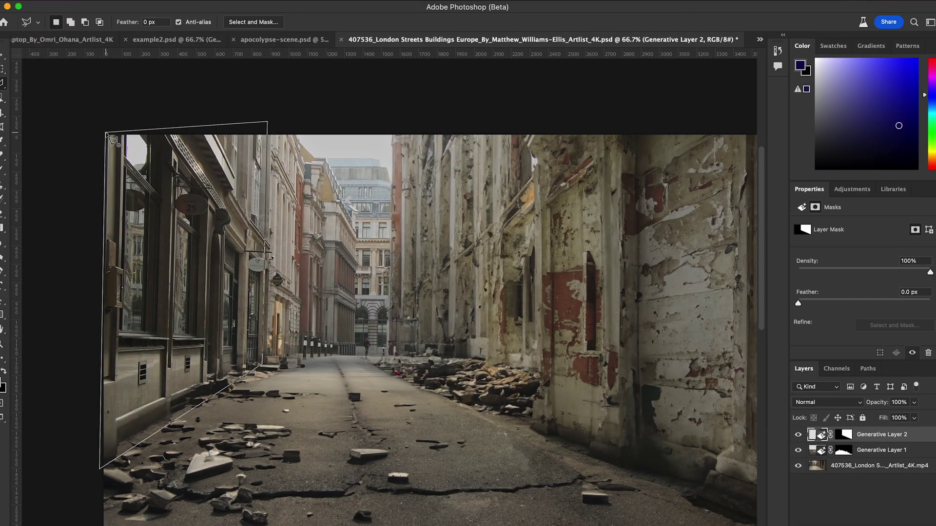
{"action": "left_click", "coordinate": [113, 141]}
{"action": "left_click", "coordinate": [84, 416]}
{"action": "type", "text": "overgrown n"}
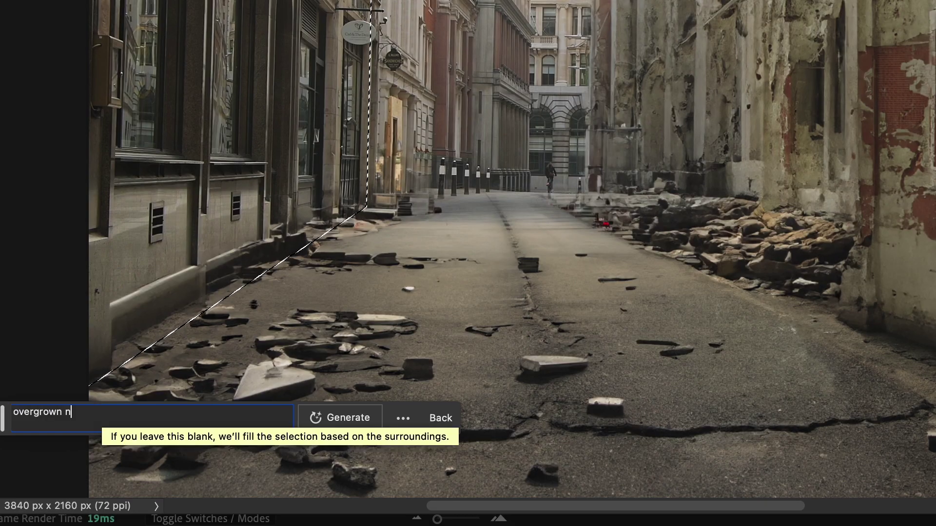
{"action": "key", "text": "BackSpace"}
{"action": "type", "text": "pla"}
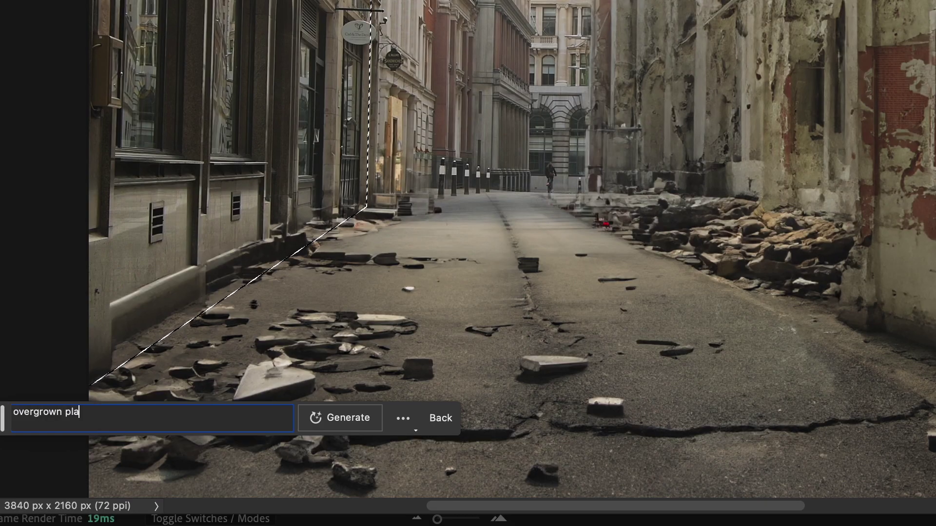
{"action": "type", "text": "nts, grass & ivy"}
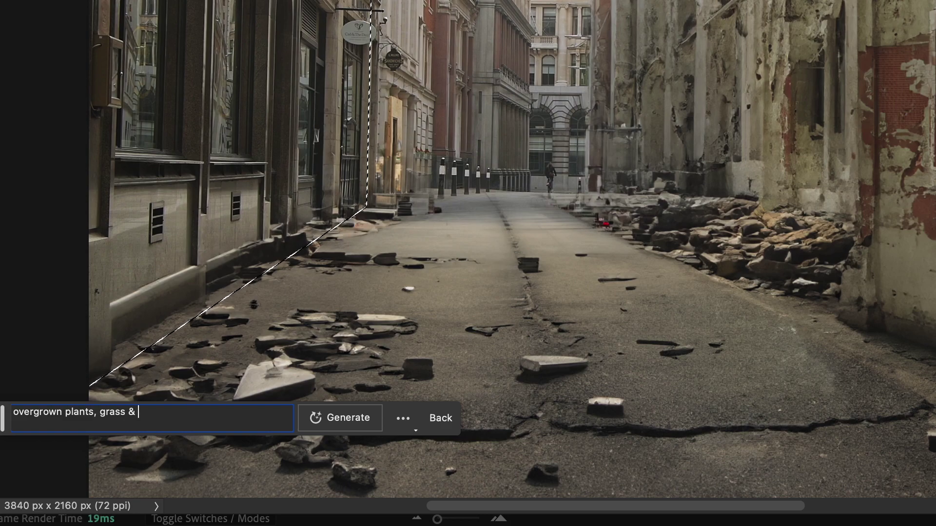
Generate the plant fill and cycle back to the grassy variation 1/3
{"action": "left_click", "coordinate": [319, 414]}
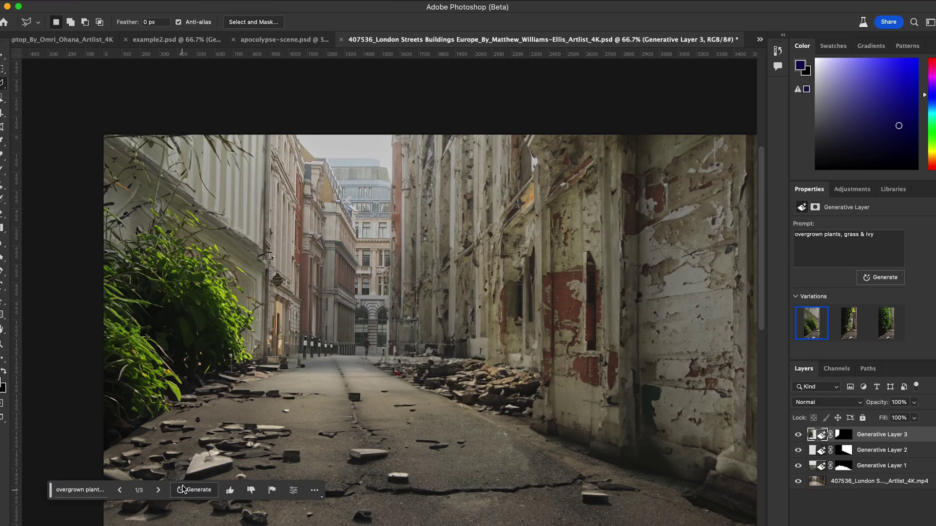
{"action": "left_click", "coordinate": [159, 490]}
{"action": "left_click", "coordinate": [159, 491]}
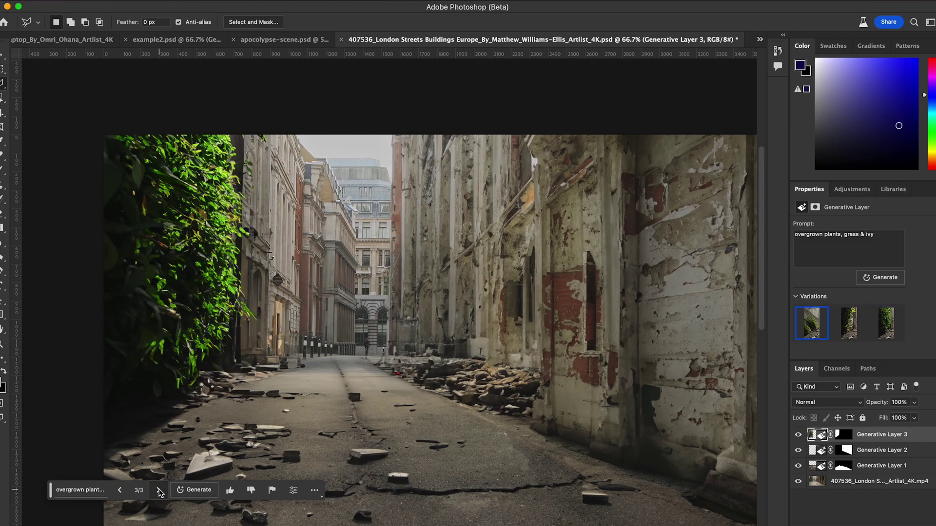
{"action": "left_click", "coordinate": [159, 491]}
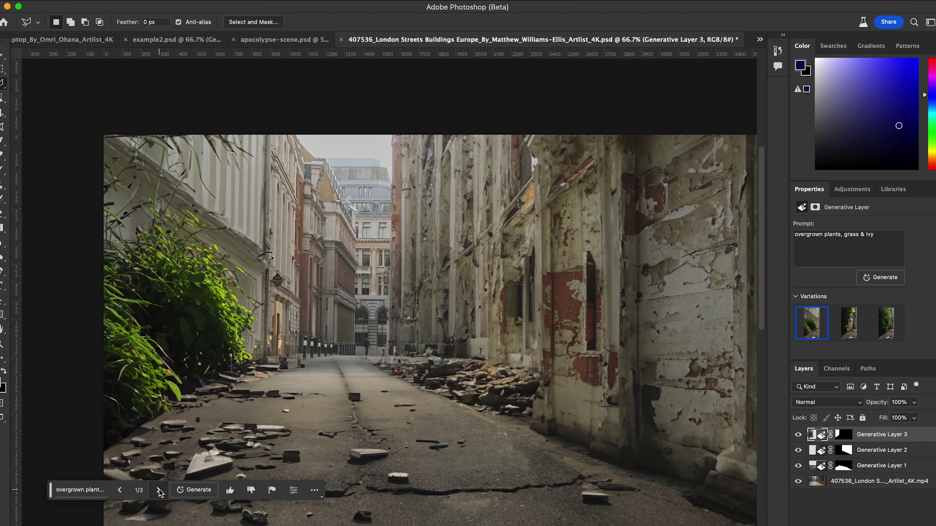
{"action": "left_click", "coordinate": [2, 91]}
Select a strip down the road centre and try generating 'weeds growing'
{"action": "left_click_drag", "start_coordinate": [331, 356], "coordinate": [405, 525]}
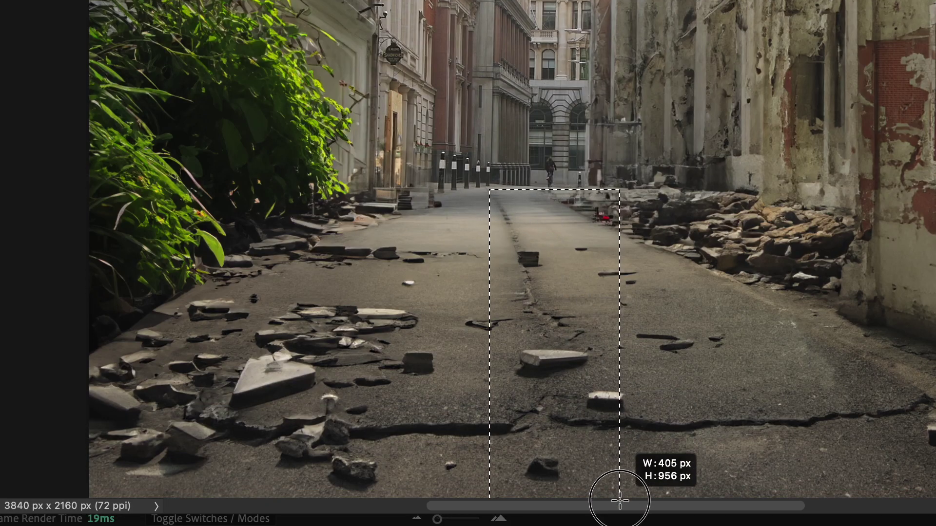
{"action": "left_click_drag", "start_coordinate": [619, 500], "coordinate": [560, 419]}
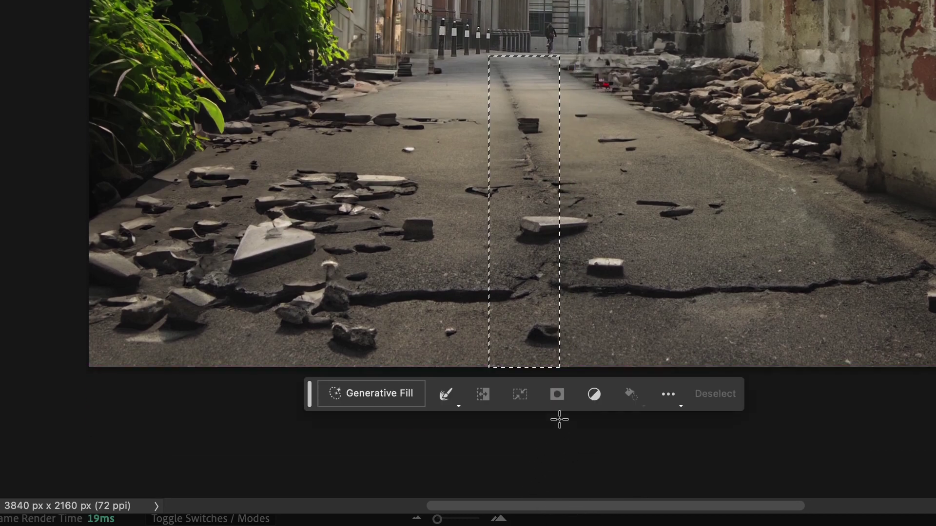
{"action": "left_click", "coordinate": [338, 389]}
{"action": "type", "text": "wee"}
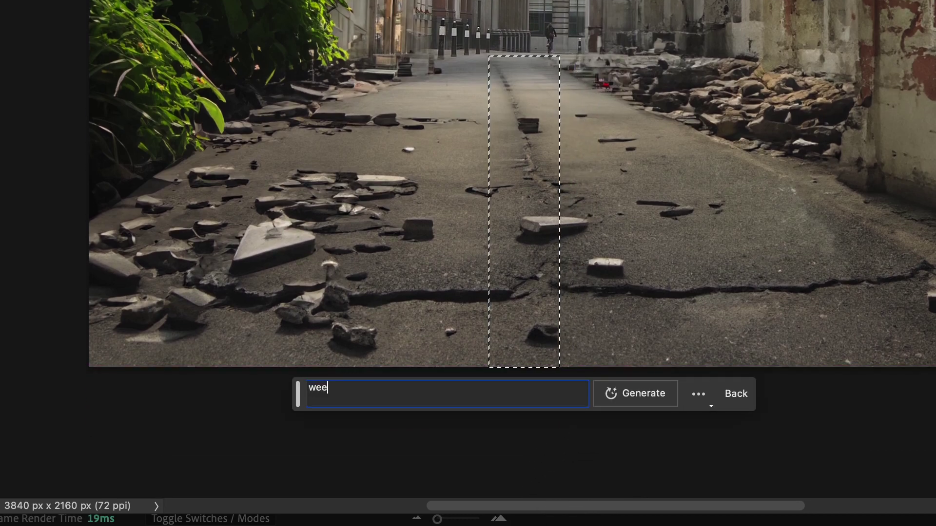
{"action": "type", "text": "ds growing"}
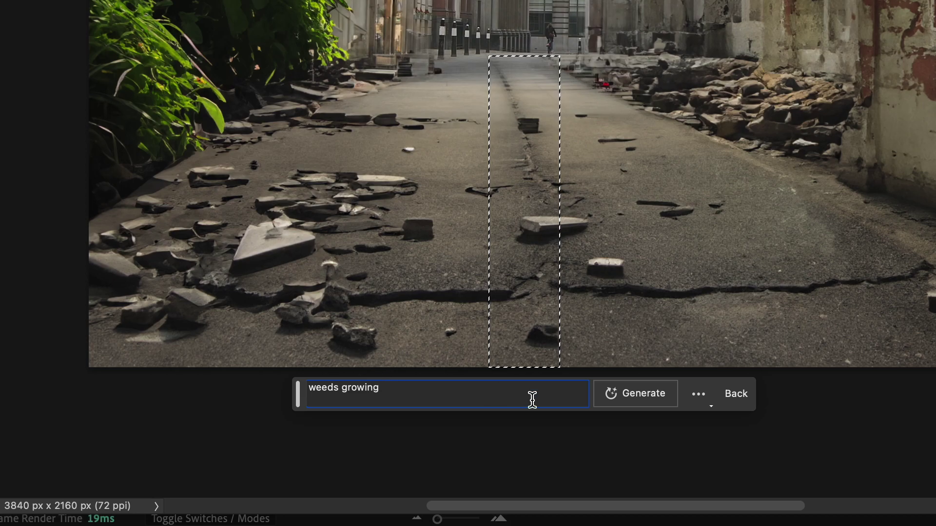
{"action": "left_click", "coordinate": [641, 395]}
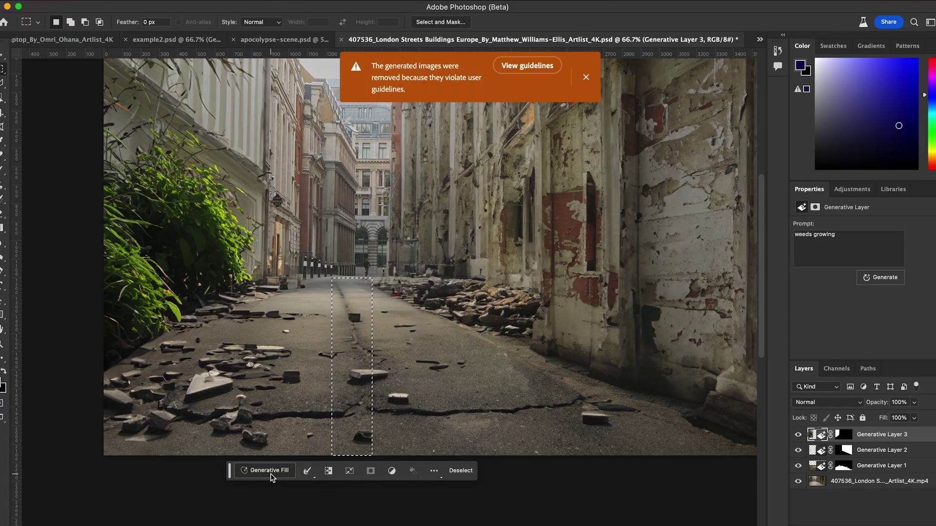
Re-prompt with 'large plant growth' and choose the sprouting-plants variation 3/3
{"action": "left_click", "coordinate": [269, 471]}
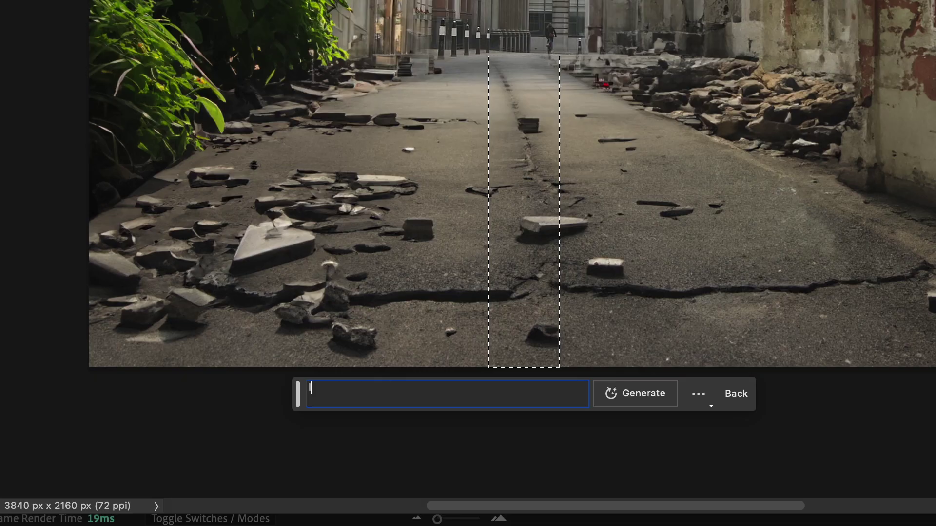
{"action": "type", "text": "large plant growth"}
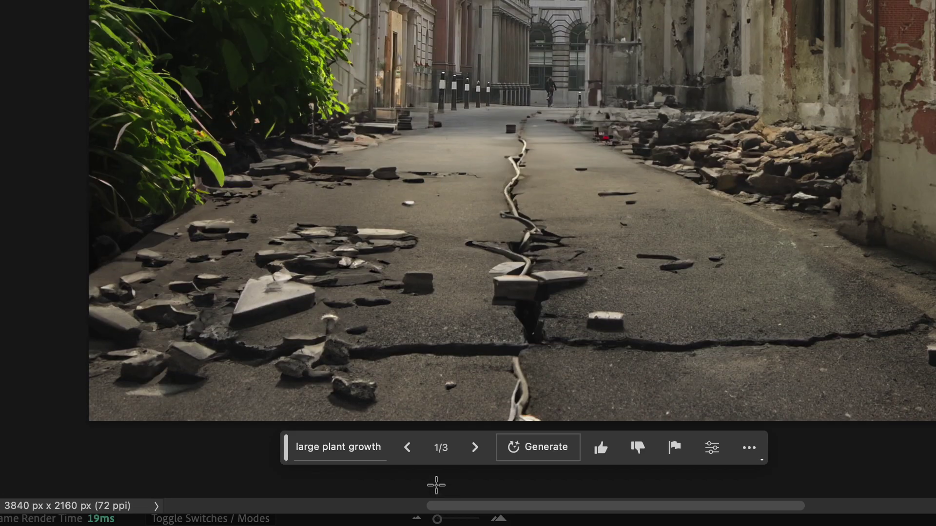
{"action": "left_click", "coordinate": [473, 455]}
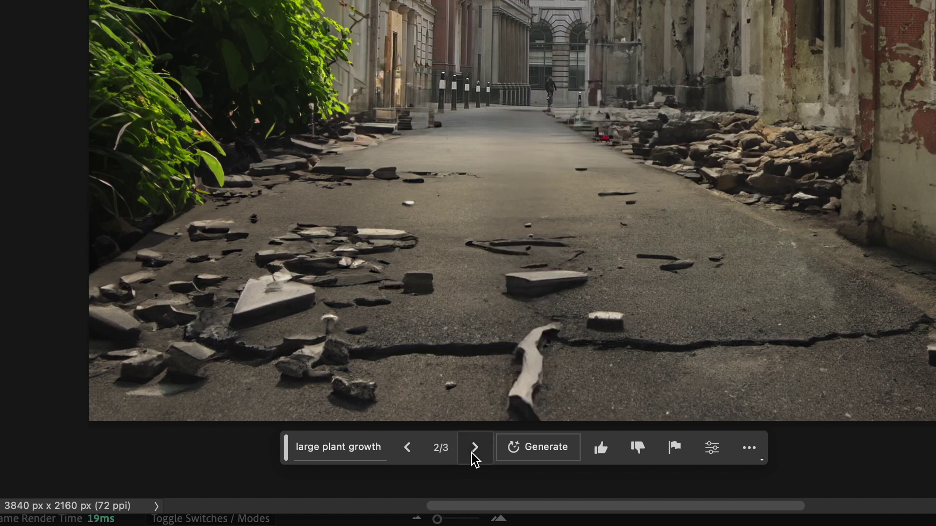
{"action": "left_click", "coordinate": [475, 448]}
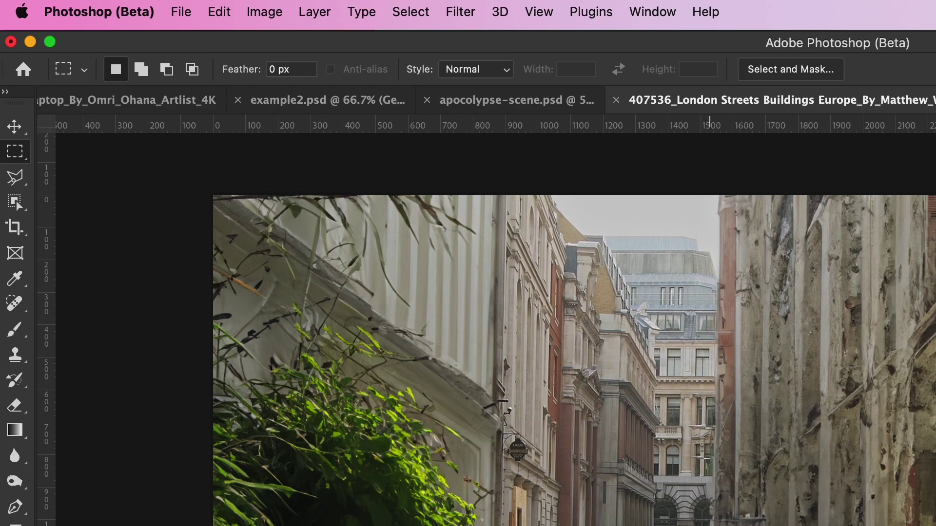
Select an oval patch of road by the right-hand wall with the Elliptical Marquee
{"action": "key", "text": "l"}
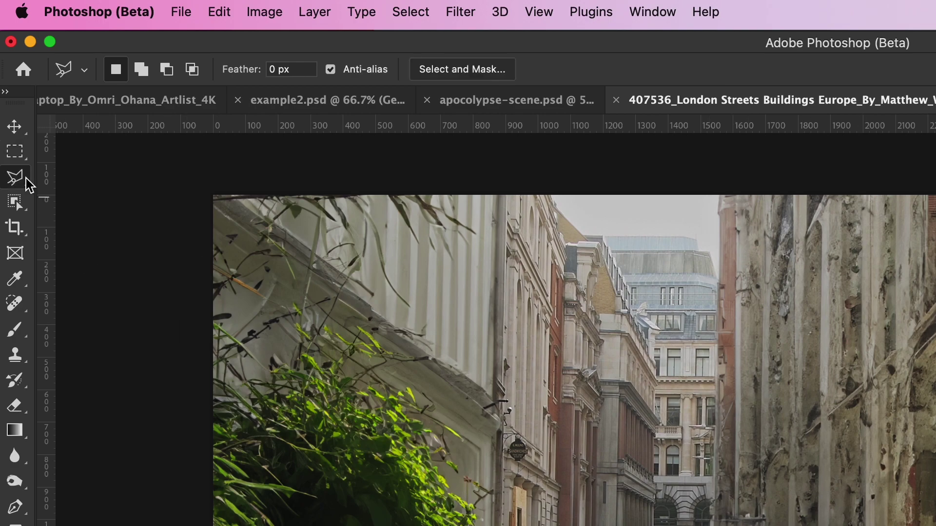
{"action": "left_click", "coordinate": [15, 152]}
{"action": "right_click", "coordinate": [14, 152]}
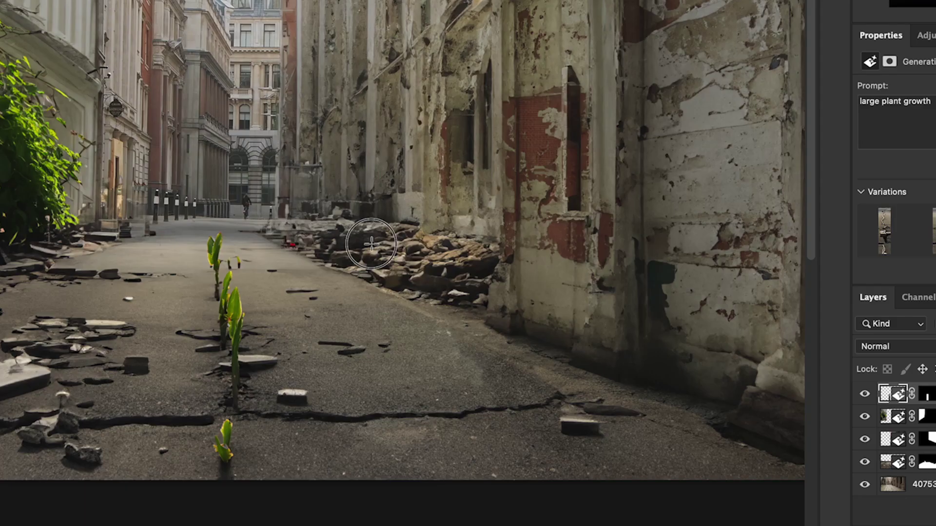
{"action": "left_click_drag", "start_coordinate": [371, 244], "coordinate": [673, 477]}
Generate a 'pile of garbage' fill and keep variation 2/3
{"action": "left_click", "coordinate": [359, 500]}
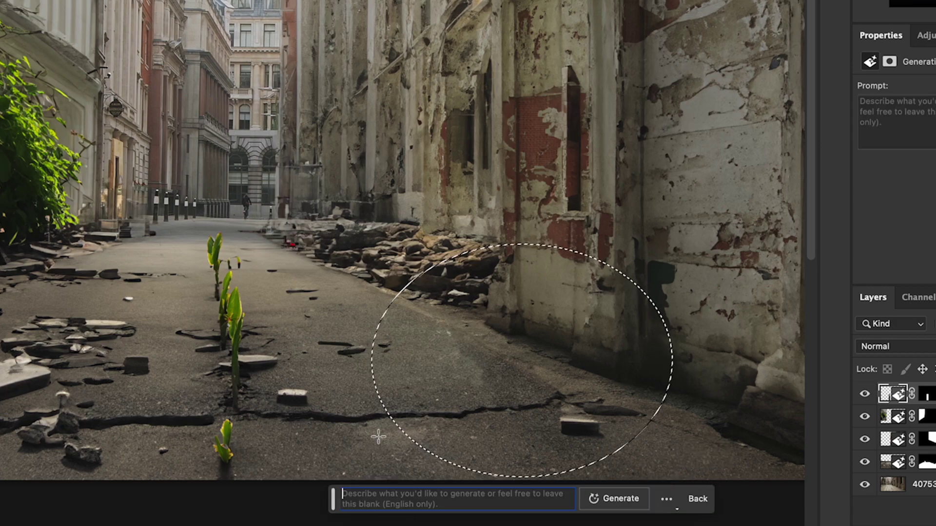
{"action": "type", "text": "pile of gar"}
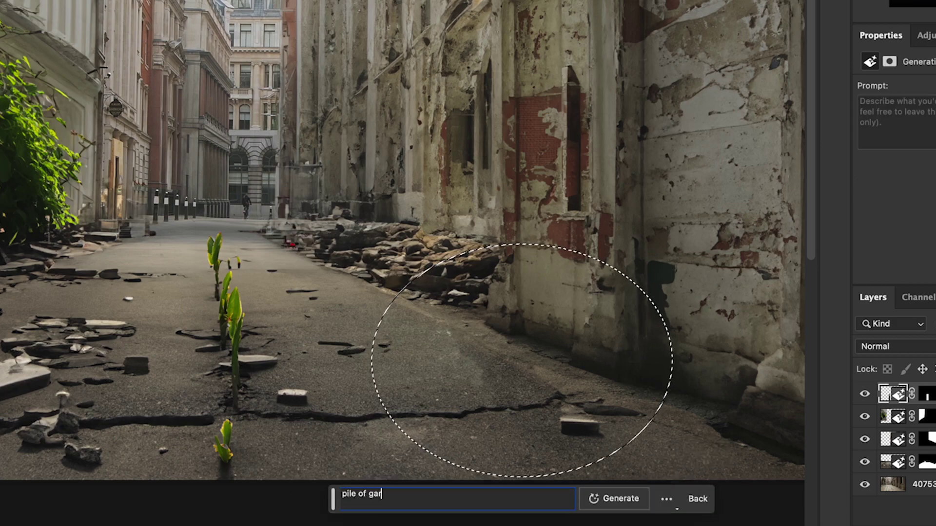
{"action": "type", "text": "bage"}
{"action": "key", "text": "Return"}
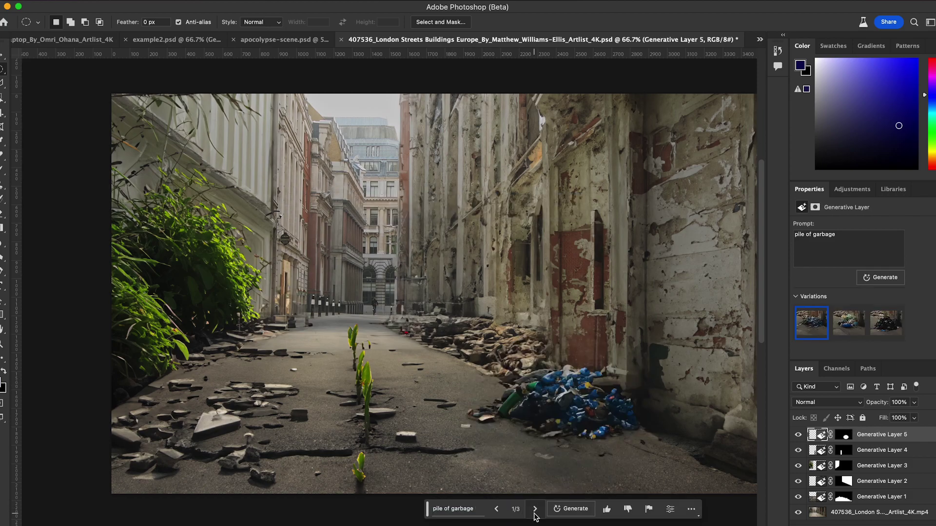
{"action": "left_click", "coordinate": [535, 512]}
{"action": "left_click", "coordinate": [534, 511]}
{"action": "left_click", "coordinate": [495, 510]}
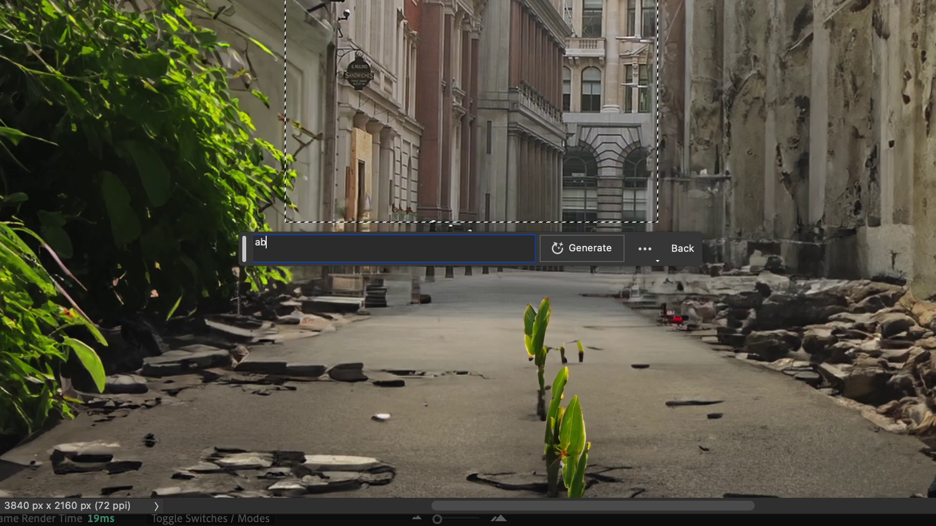
Generate an 'abandoned buildings' fill over the distant street
{"action": "type", "text": "buildings"}
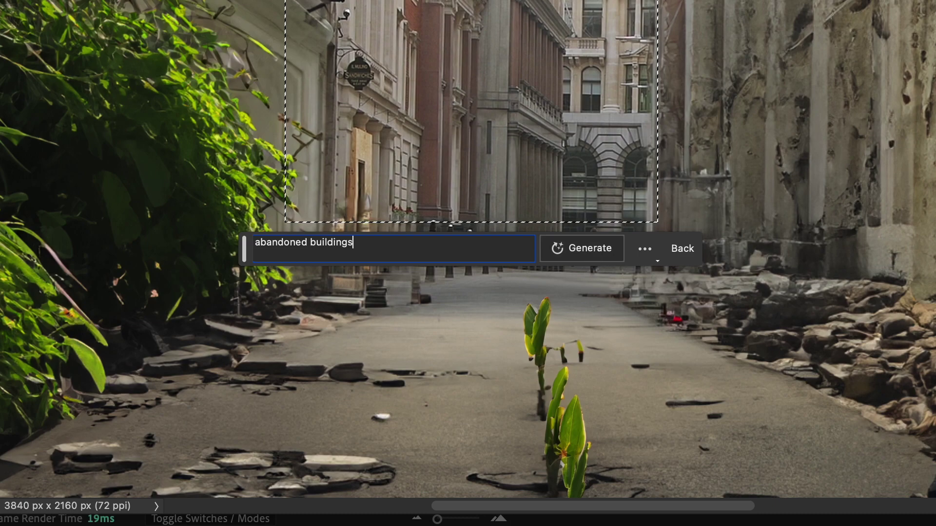
{"action": "left_click", "coordinate": [590, 250]}
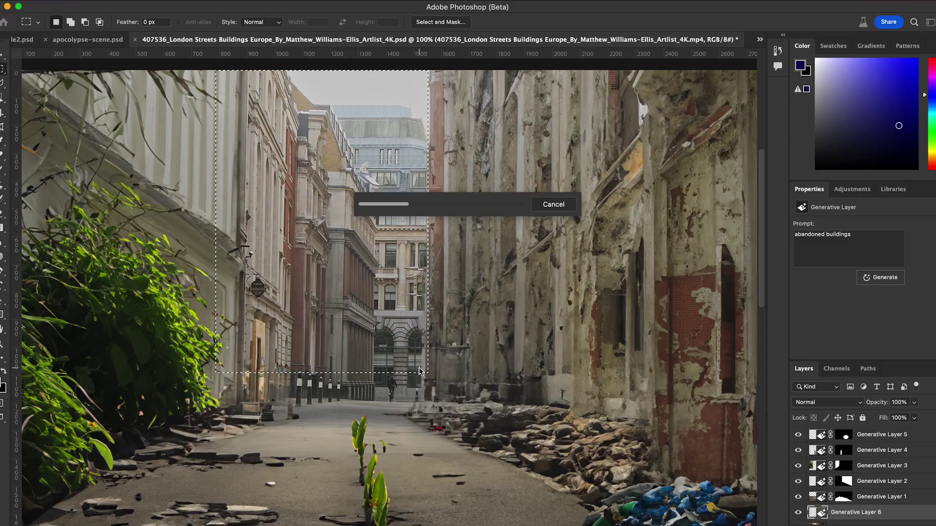
{"action": "scroll", "coordinate": [412, 356], "scroll_direction": "down", "scroll_amount": 2}
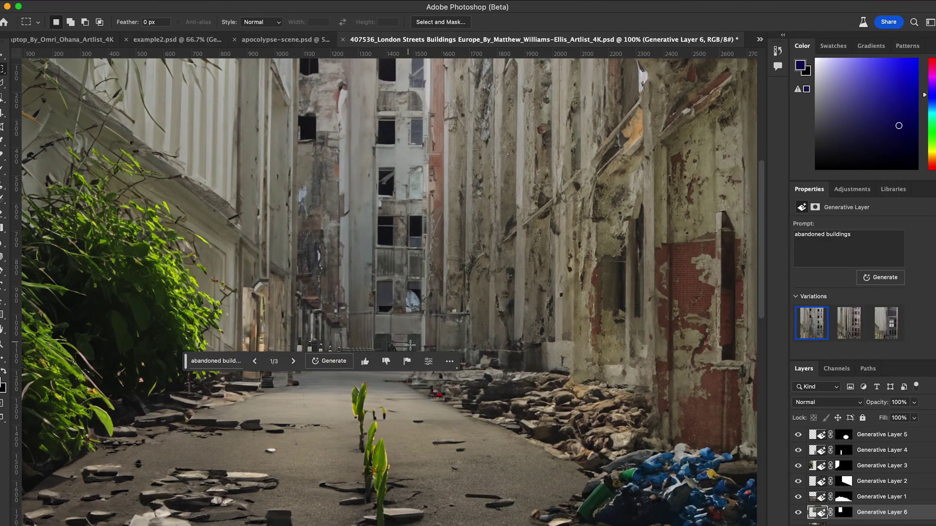
{"action": "scroll", "coordinate": [423, 319], "scroll_direction": "up", "scroll_amount": 4}
{"action": "scroll", "coordinate": [346, 377], "scroll_direction": "down", "scroll_amount": 2}
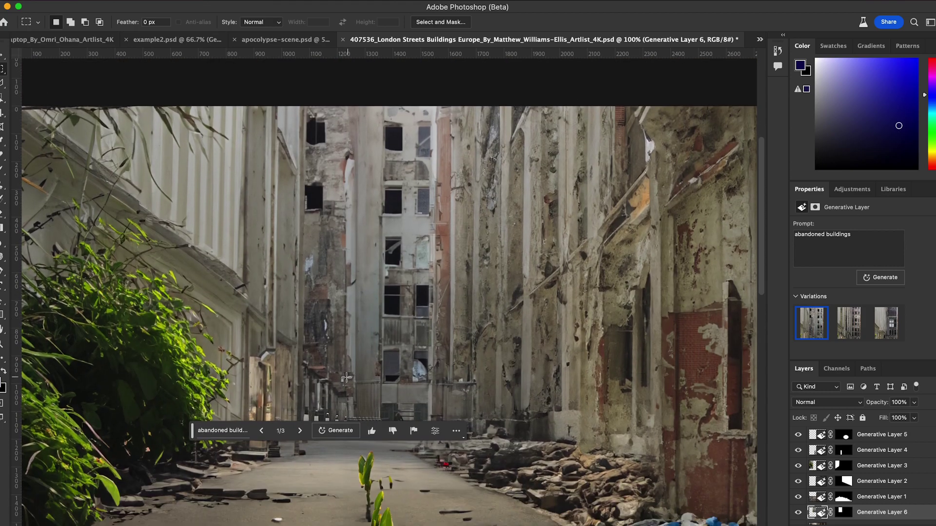
Compare the building variations, keep 2/3, and zoom out to 50%
{"action": "left_click", "coordinate": [299, 431]}
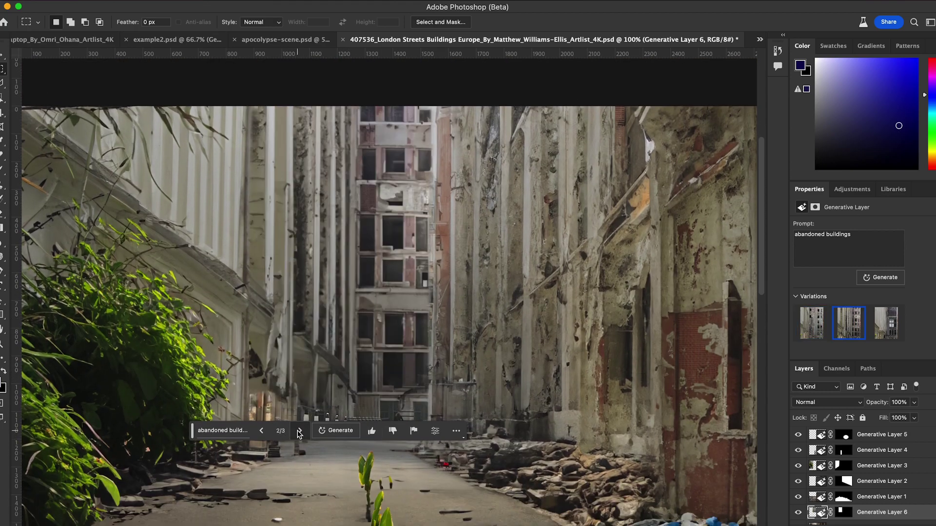
{"action": "left_click", "coordinate": [300, 432]}
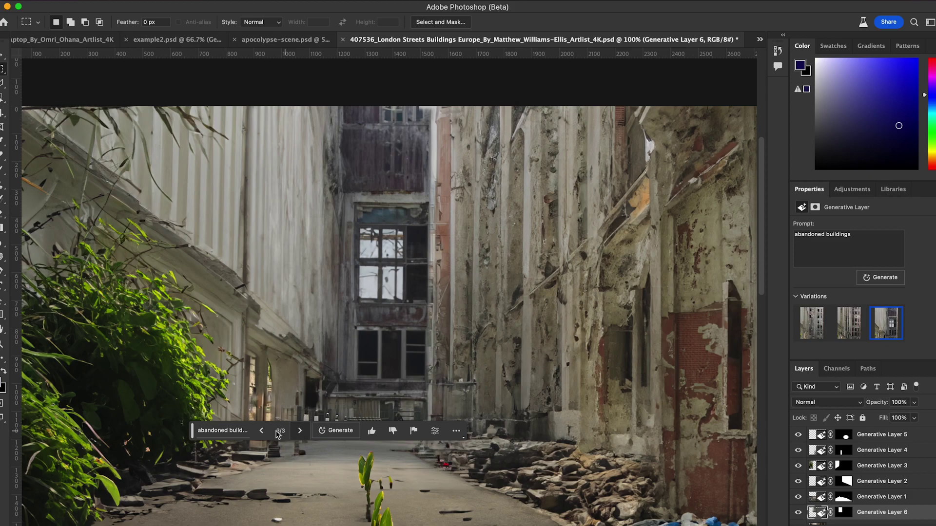
{"action": "left_click", "coordinate": [258, 432]}
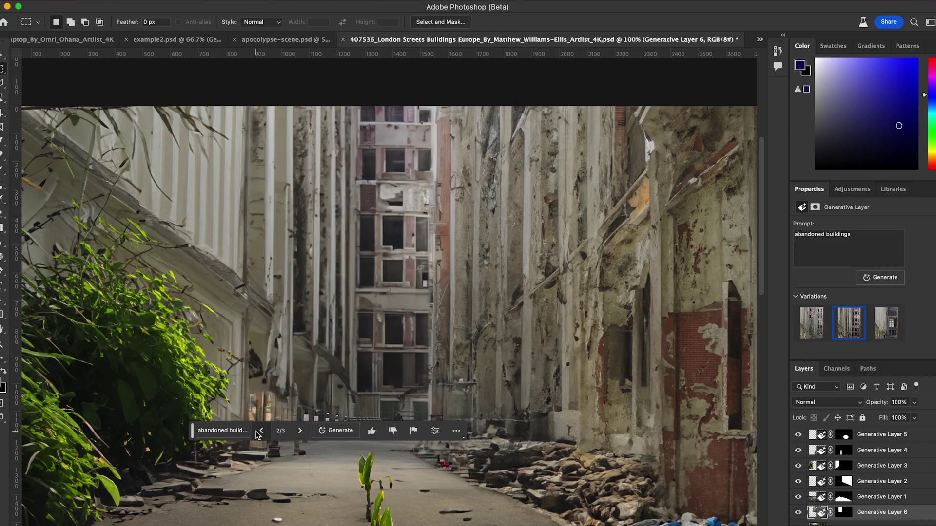
{"action": "key", "text": "ctrl+minus"}
{"action": "key", "text": "ctrl+minus"}
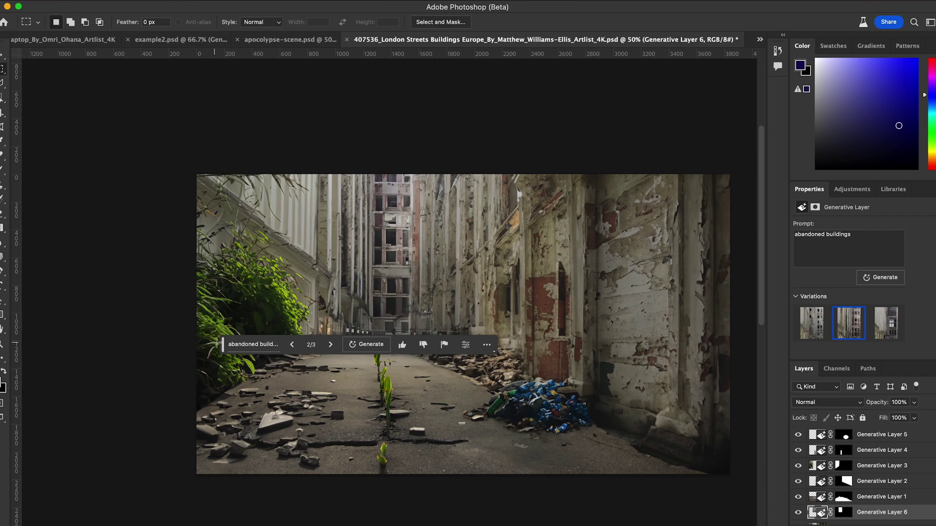
Move the contextual taskbar aside and drag out an area over the alley buildings
{"action": "left_click_drag", "start_coordinate": [223, 345], "coordinate": [222, 111]}
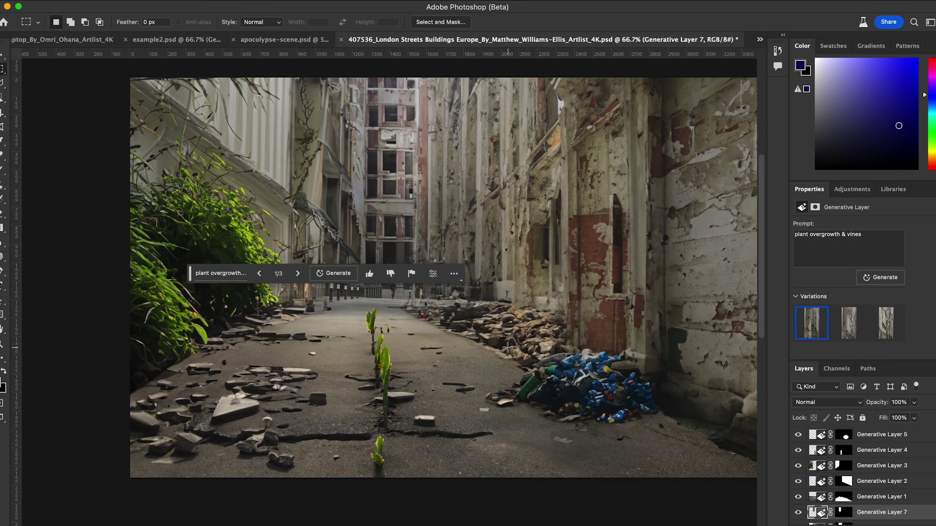
{"action": "scroll", "coordinate": [537, 364], "scroll_direction": "right", "scroll_amount": 3}
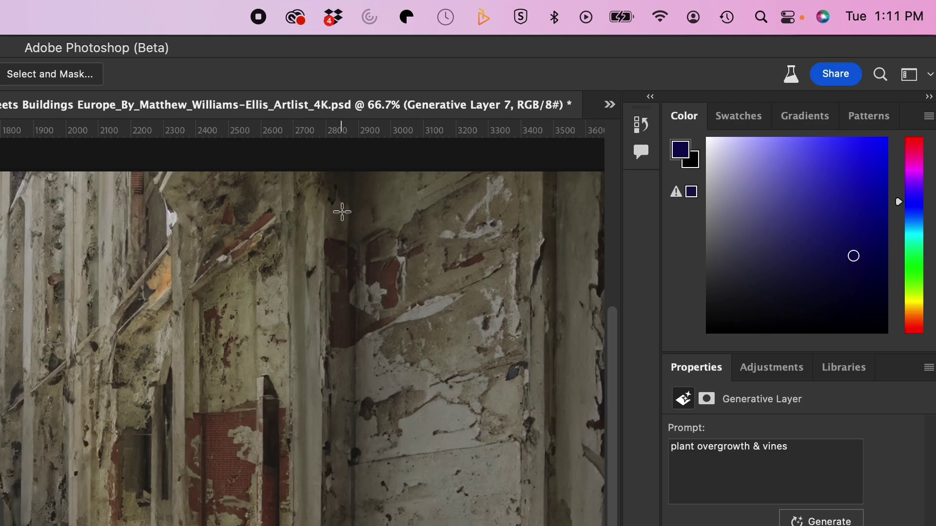
{"action": "left_click_drag", "start_coordinate": [610, 97], "coordinate": [700, 302]}
Widen the selection across the right wall, generate overgrown vines there, then select the image's left half
{"action": "left_click_drag", "start_coordinate": [700, 440], "coordinate": [721, 439]}
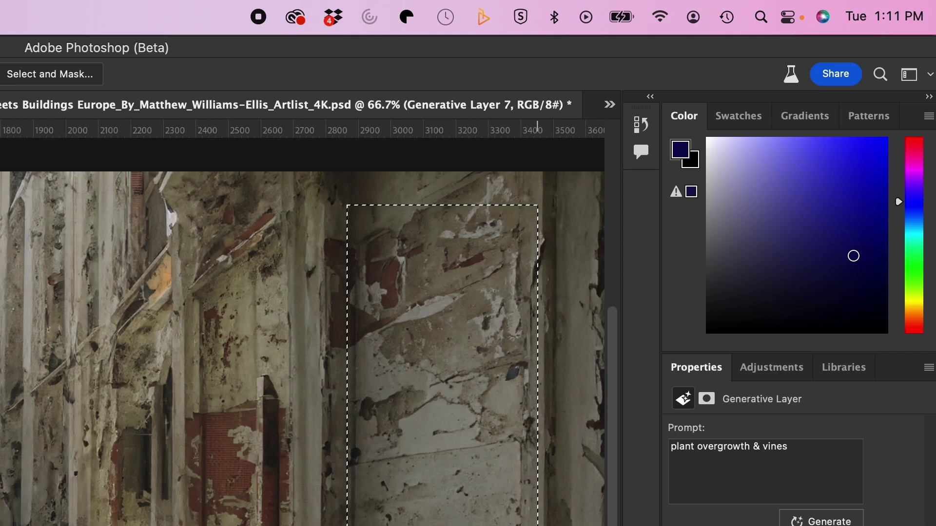
{"action": "left_click", "coordinate": [543, 438]}
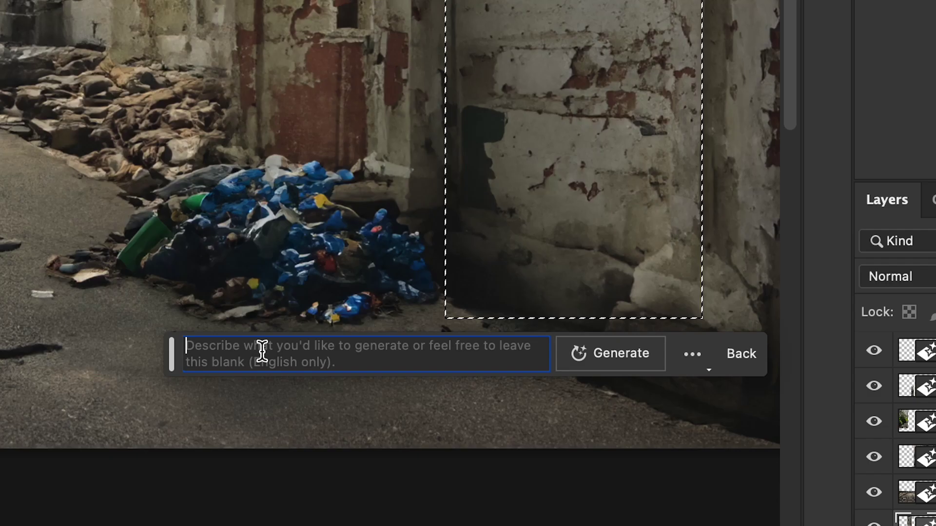
{"action": "type", "text": "overgrown iv"}
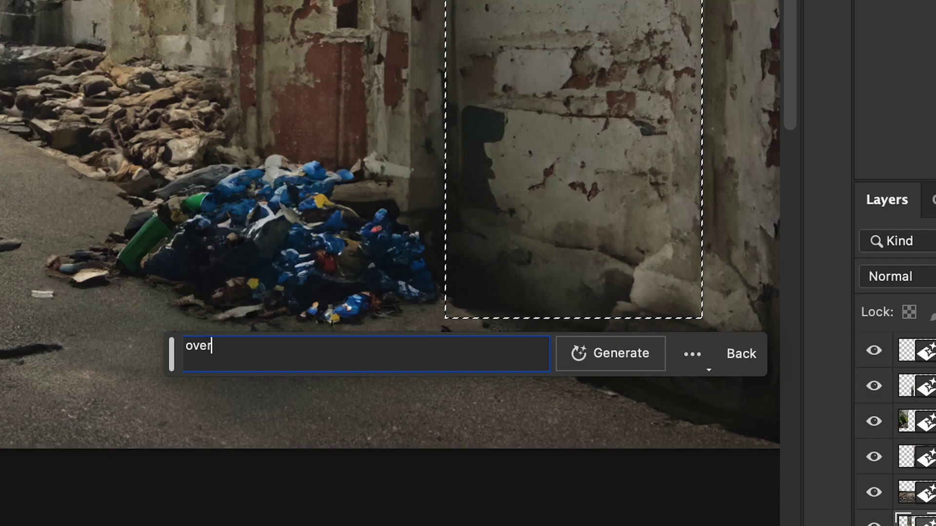
{"action": "key", "text": "BackSpace"}
{"action": "key", "text": "BackSpace"}
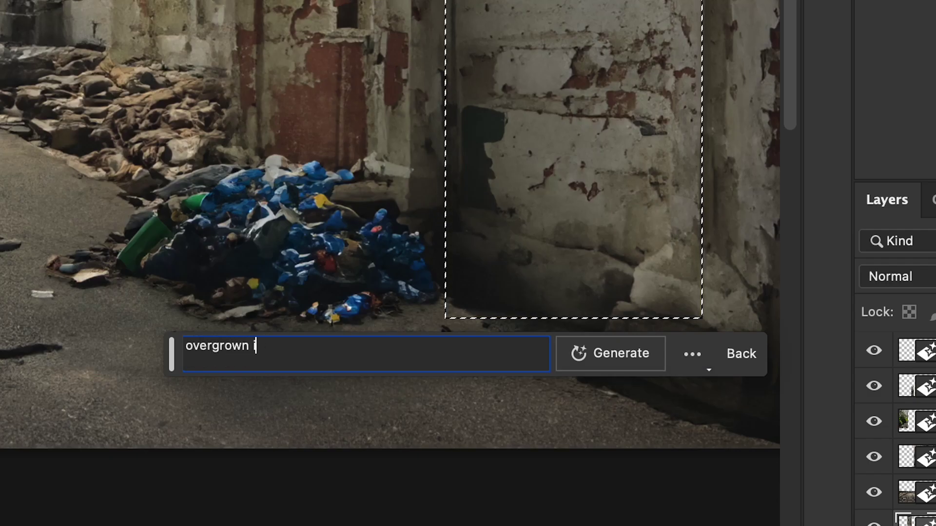
{"action": "type", "text": "vine"}
{"action": "type", "text": "s"}
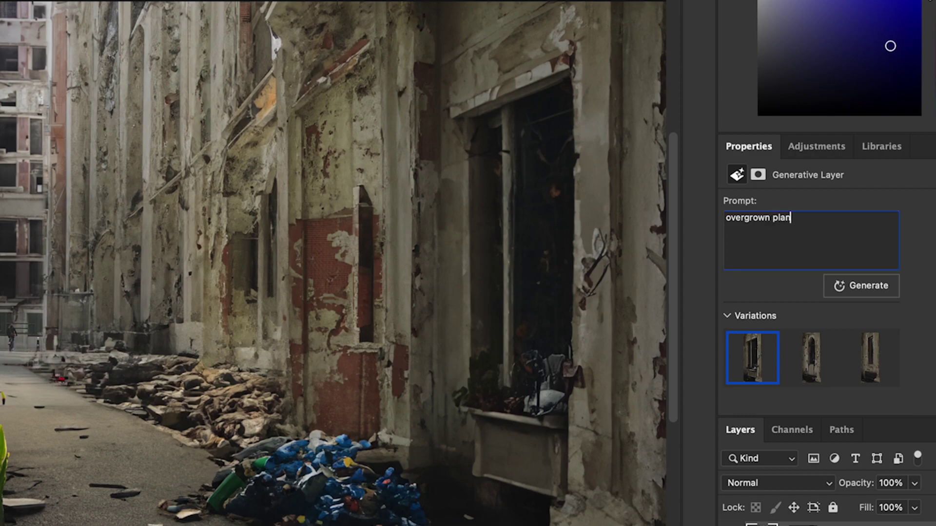
{"action": "left_click", "coordinate": [857, 287]}
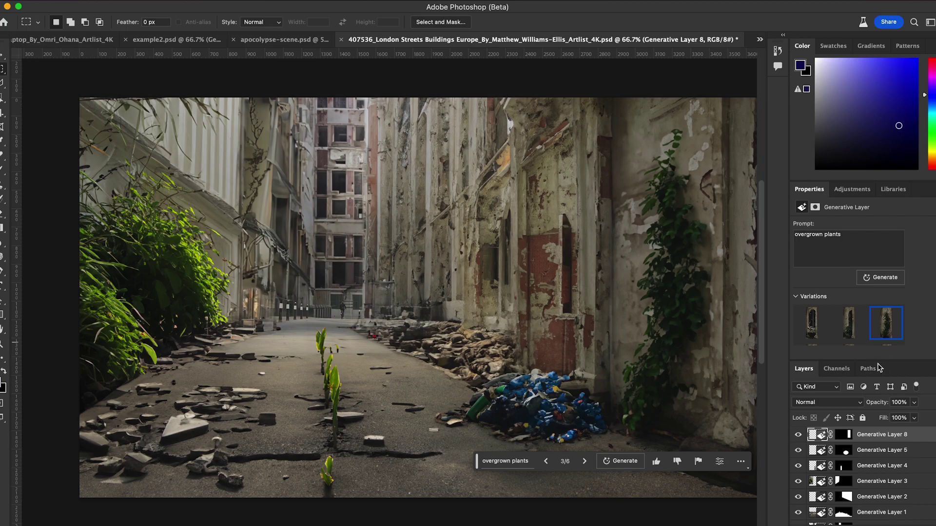
{"action": "left_click_drag", "start_coordinate": [80, 200], "coordinate": [317, 502]}
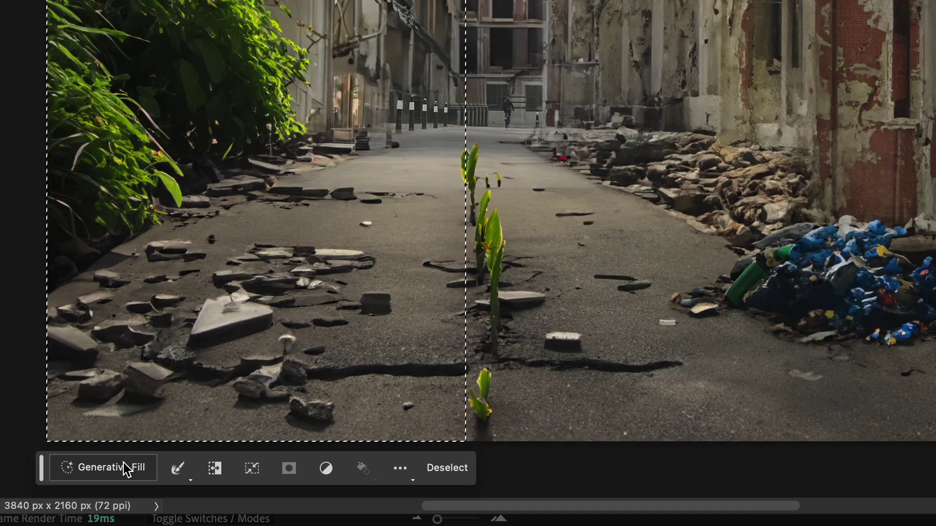
Generative-fill the selected left half with the prompt 'large worn old tank'
{"action": "left_click", "coordinate": [118, 514]}
{"action": "type", "text": "large worn "}
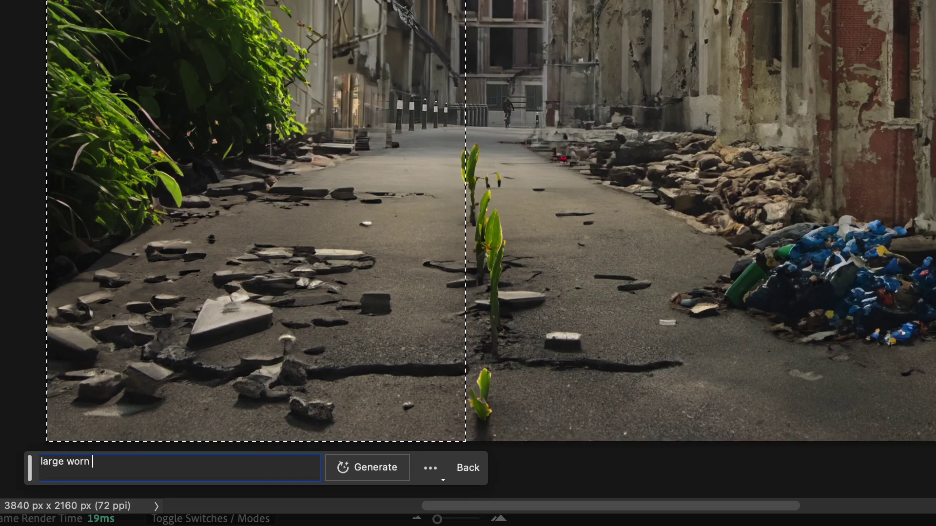
{"action": "type", "text": "old tank"}
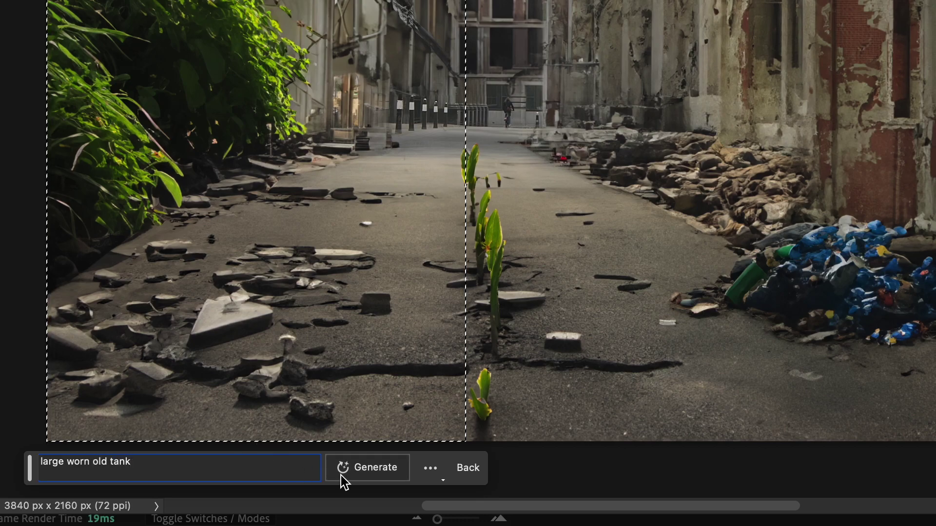
{"action": "left_click", "coordinate": [341, 475]}
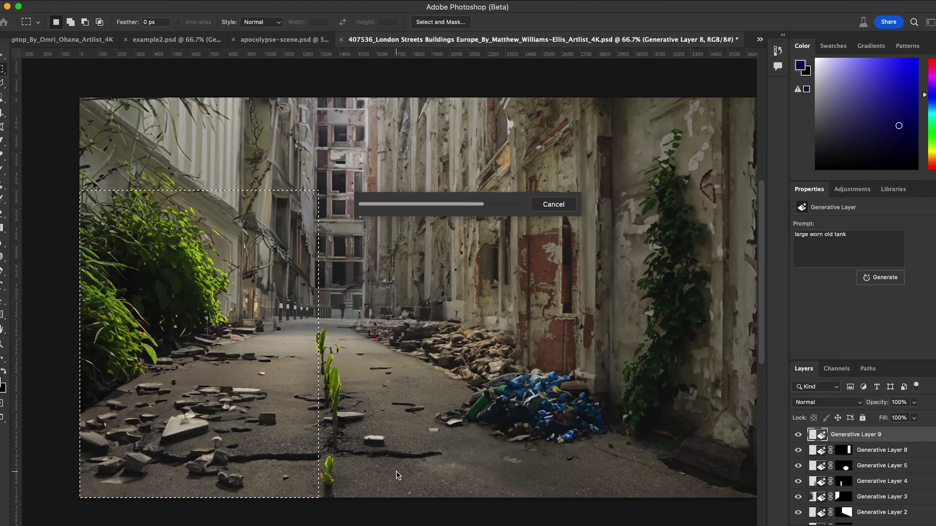
Switch to the third variation showing a row of tanks, then select the front tank's upper part
{"action": "left_click", "coordinate": [174, 513]}
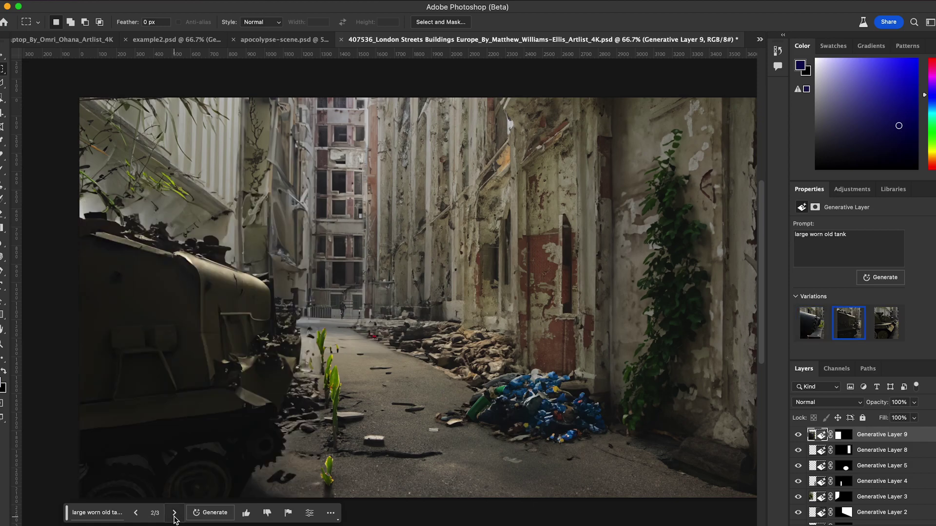
{"action": "left_click", "coordinate": [175, 513]}
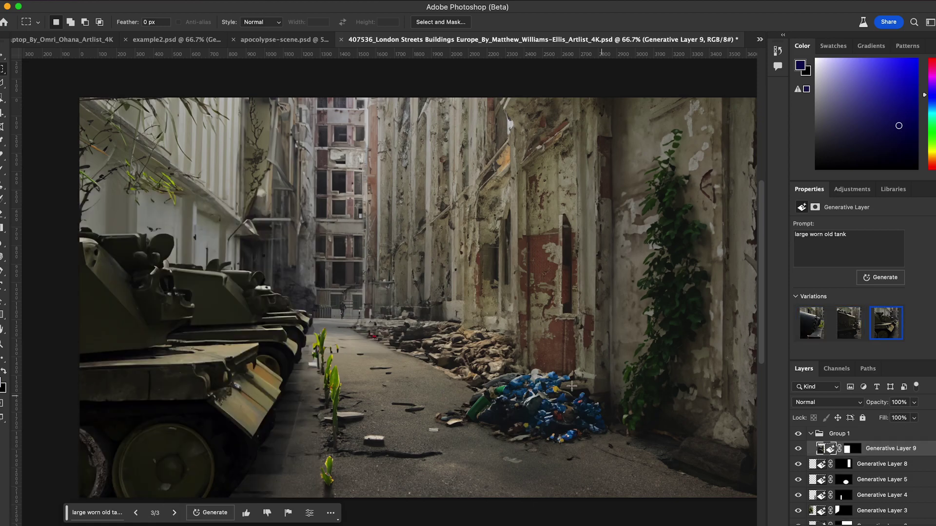
{"action": "left_click_drag", "start_coordinate": [80, 244], "coordinate": [175, 355]}
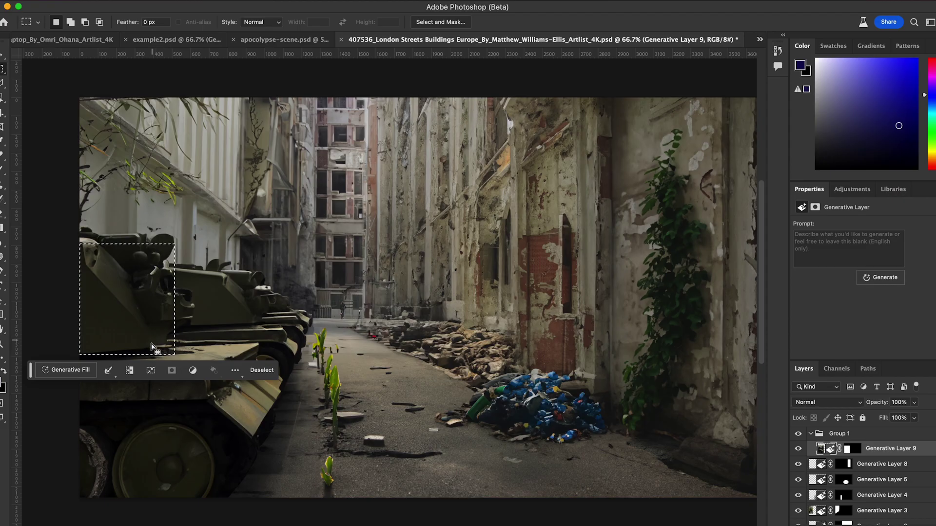
Generate 'graffiti on tank' on the front tank selection and choose the second variation
{"action": "left_click", "coordinate": [74, 371]}
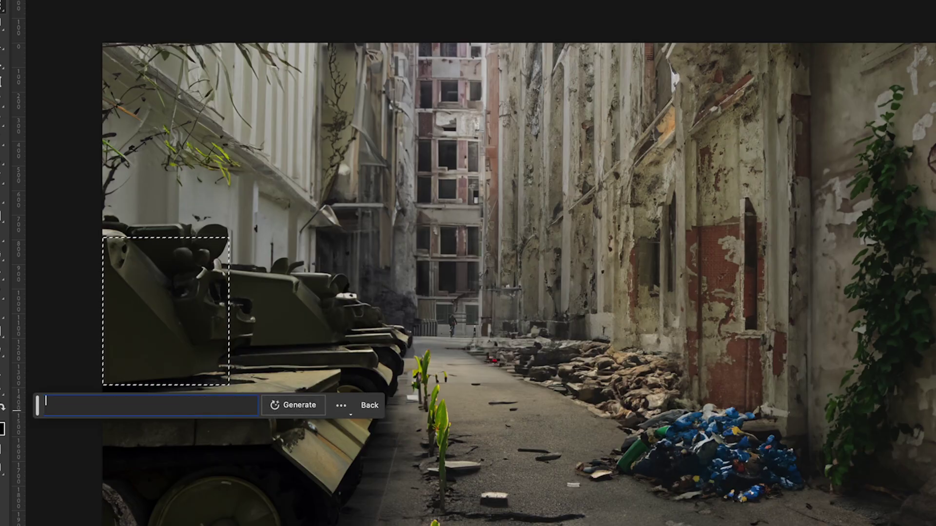
{"action": "type", "text": "graffiti on tank"}
{"action": "key", "text": "Return"}
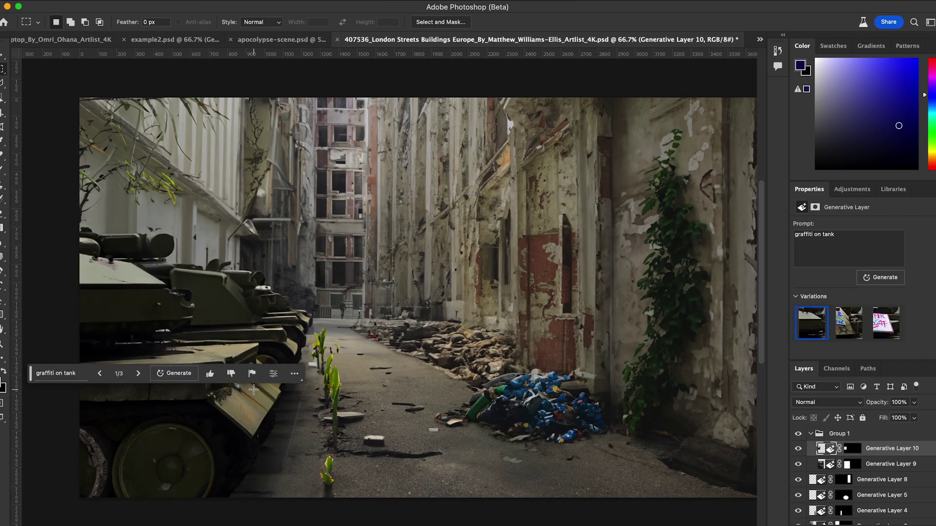
{"action": "left_click", "coordinate": [137, 376]}
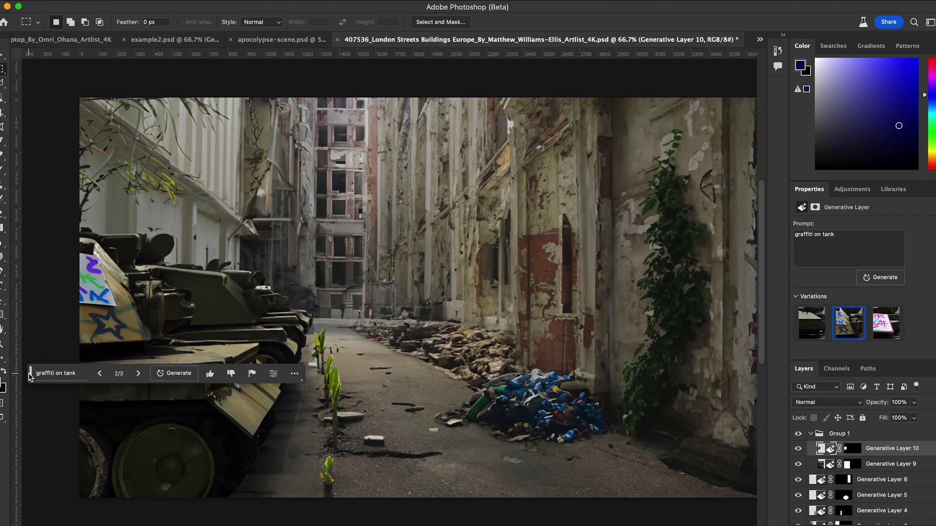
Save the document with Maximize Compatibility enabled
{"action": "left_click_drag", "start_coordinate": [30, 374], "coordinate": [178, 73]}
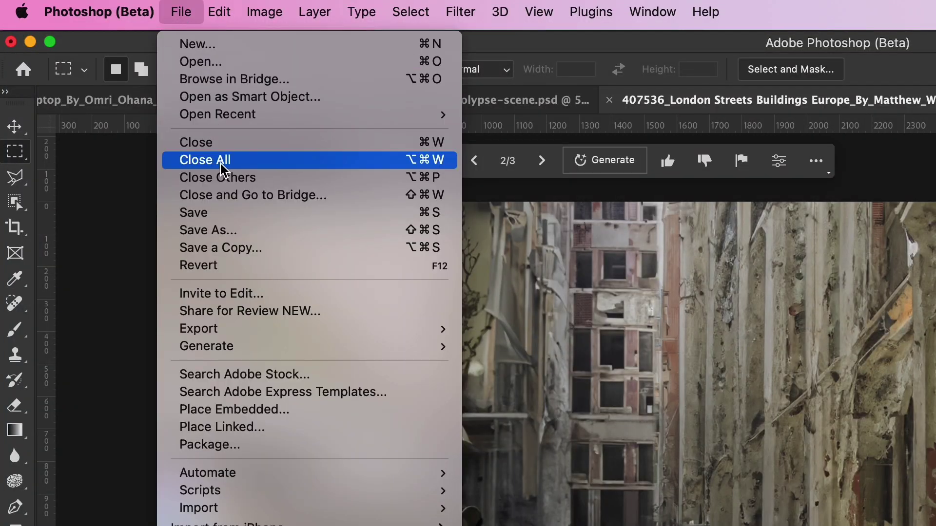
{"action": "left_click", "coordinate": [140, 126]}
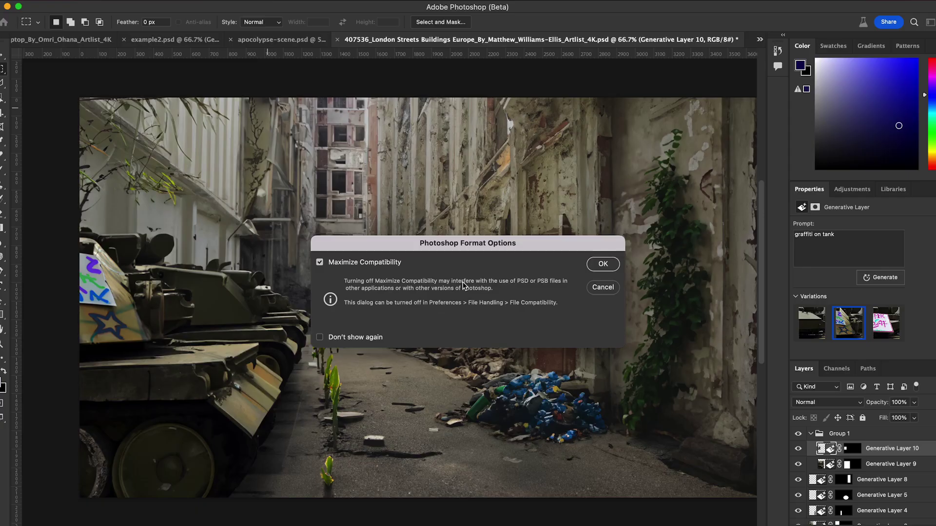
{"action": "key", "text": "Return"}
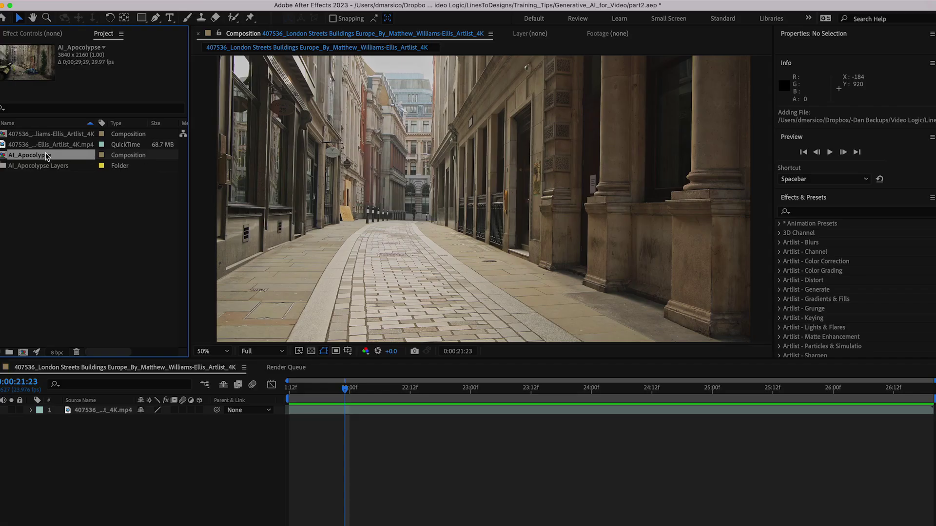
Place the AI_Apocolypse comp above the alley footage in the timeline and preview playback
{"action": "left_click_drag", "start_coordinate": [47, 156], "coordinate": [85, 412]}
{"action": "key", "text": "space"}
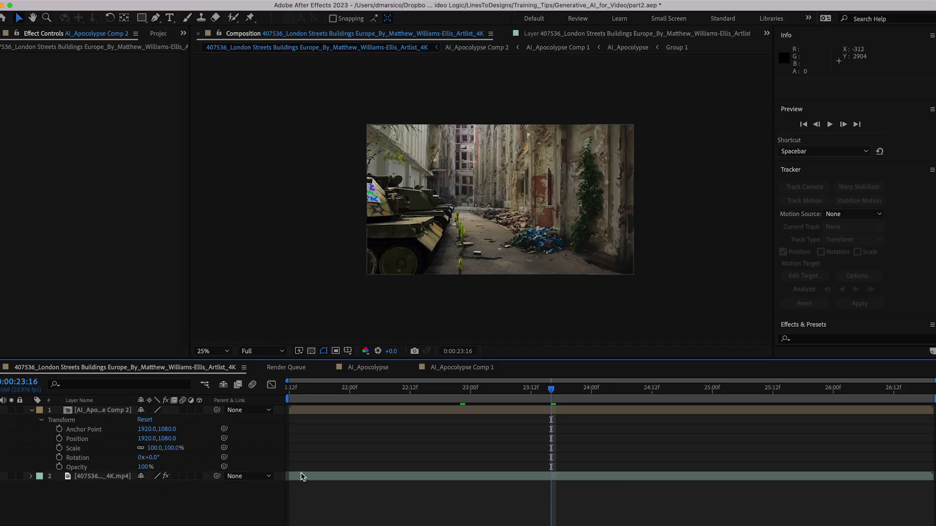
Motion-track the alley footage forward with Track Point 1 placed on the door edge
{"action": "right_click", "coordinate": [309, 477]}
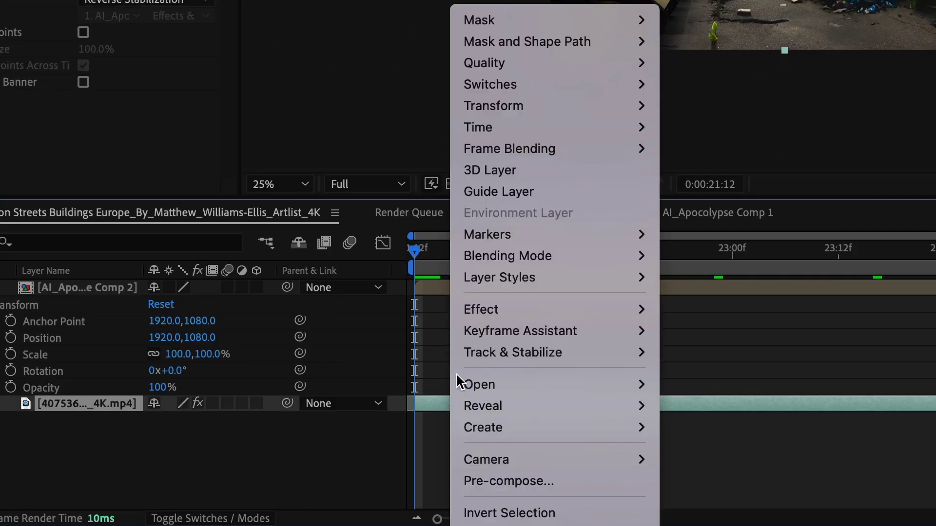
{"action": "mouse_move", "coordinate": [379, 450]}
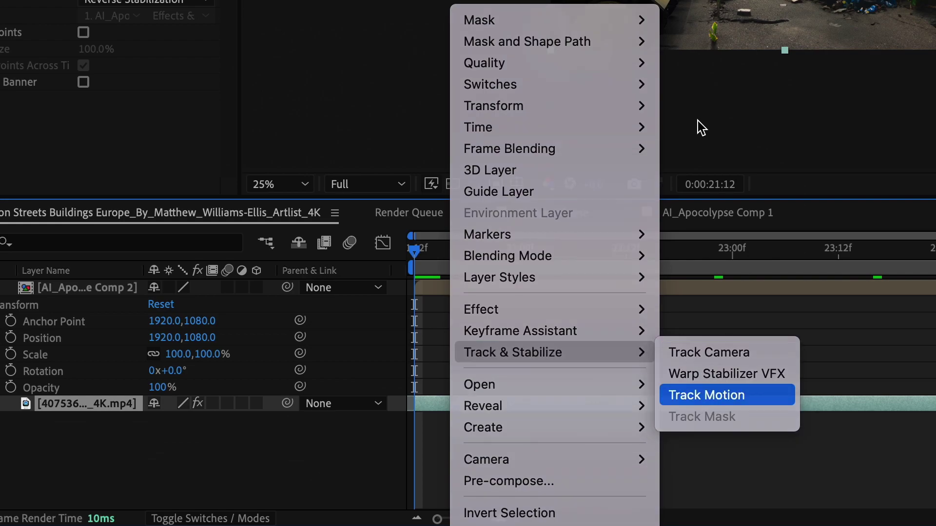
{"action": "left_click", "coordinate": [709, 395]}
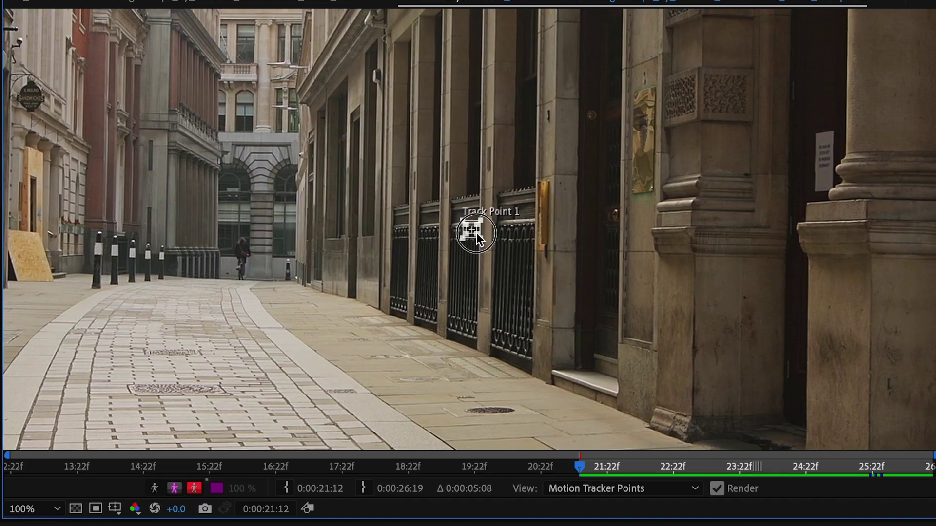
{"action": "mouse_move", "coordinate": [484, 184]}
{"action": "left_click_drag", "start_coordinate": [471, 235], "coordinate": [548, 125]}
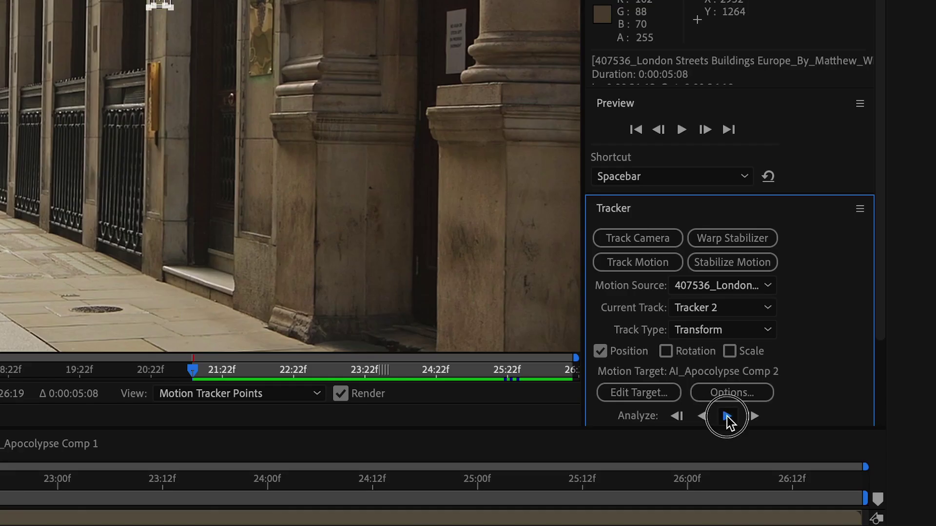
{"action": "left_click", "coordinate": [726, 415]}
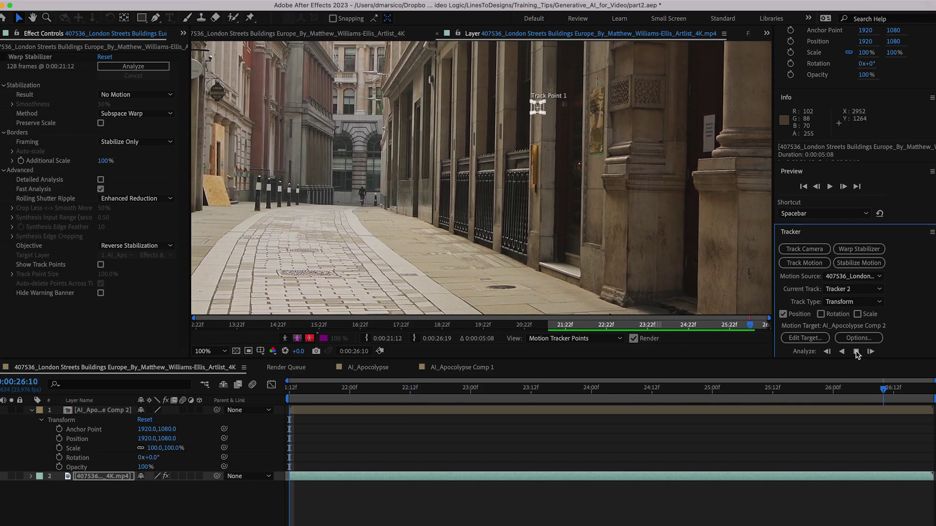
Apply the track in X and Y to a new Null 2 and parent the apocalypse layer to it
{"action": "right_click", "coordinate": [204, 445]}
{"action": "mouse_move", "coordinate": [229, 451]}
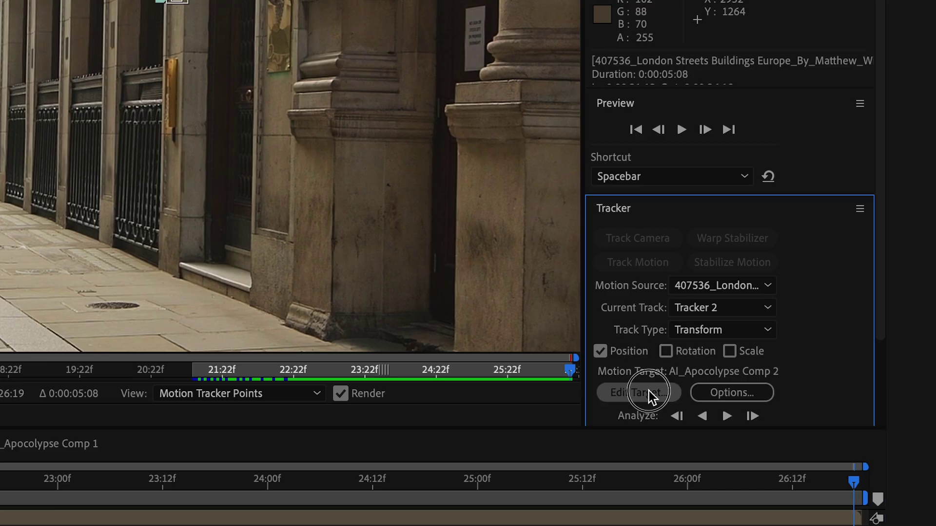
{"action": "left_click", "coordinate": [648, 392]}
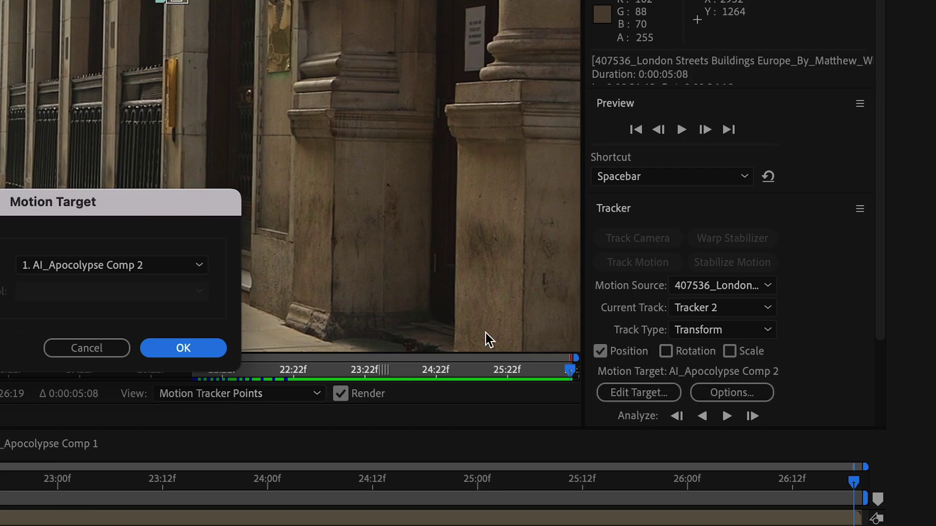
{"action": "left_click", "coordinate": [69, 266]}
{"action": "left_click", "coordinate": [65, 307]}
{"action": "key", "text": "Return"}
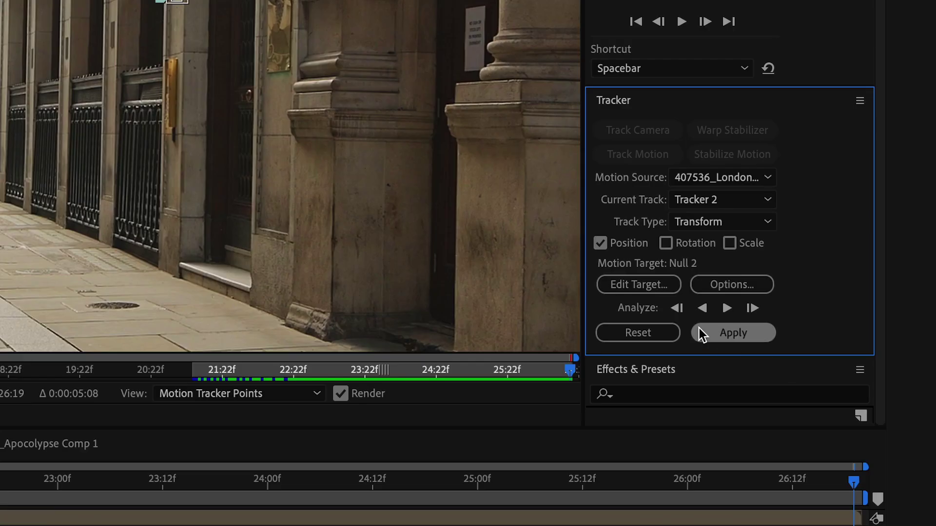
{"action": "left_click", "coordinate": [859, 304]}
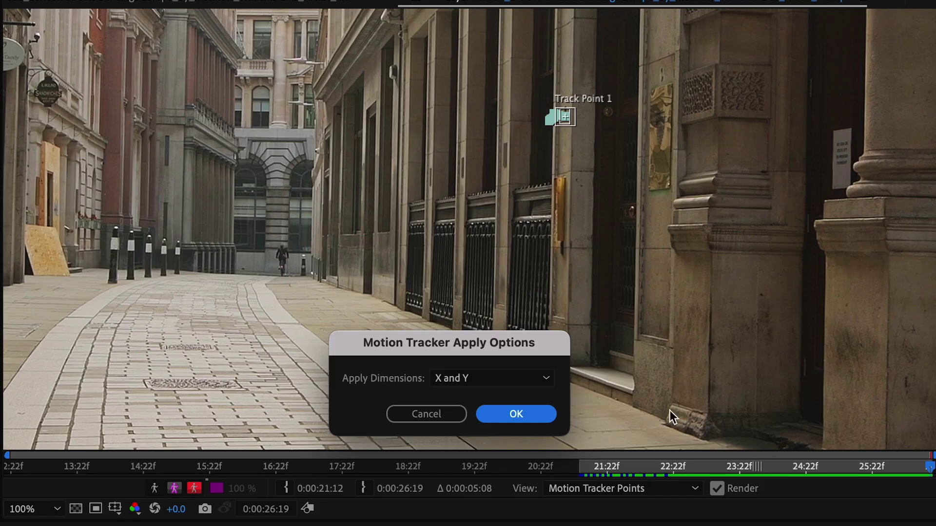
{"action": "left_click", "coordinate": [517, 414]}
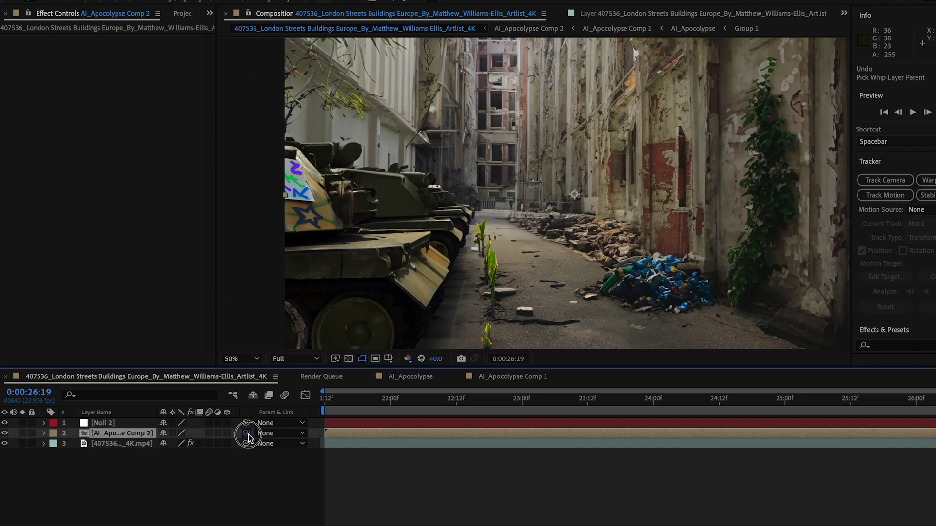
{"action": "left_click_drag", "start_coordinate": [246, 433], "coordinate": [217, 422]}
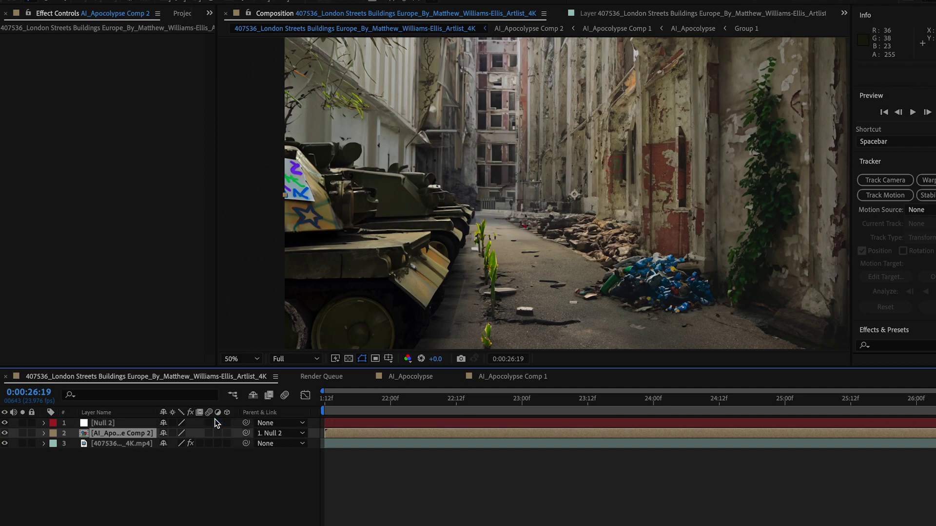
Preview the tracked comp, add the haze clip on top, and set its mode to Screen
{"action": "key", "text": "space"}
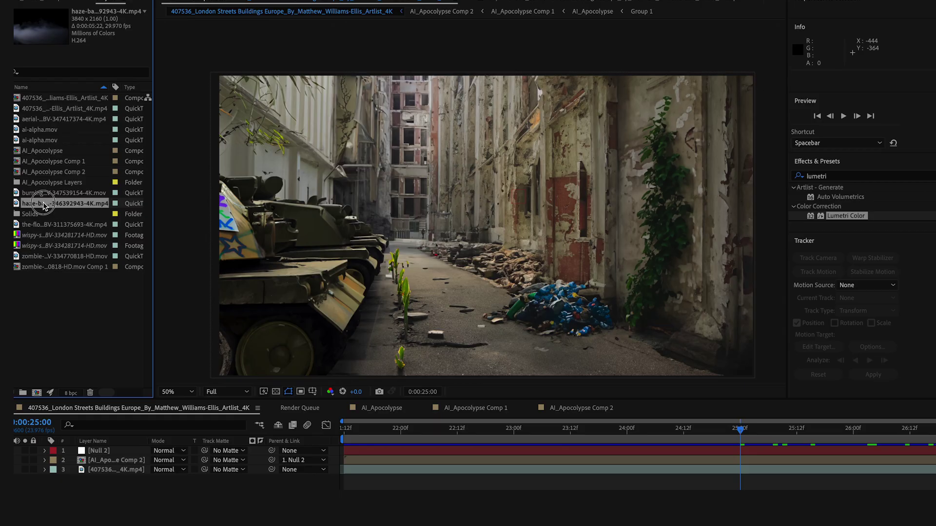
{"action": "left_click_drag", "start_coordinate": [44, 205], "coordinate": [93, 451]}
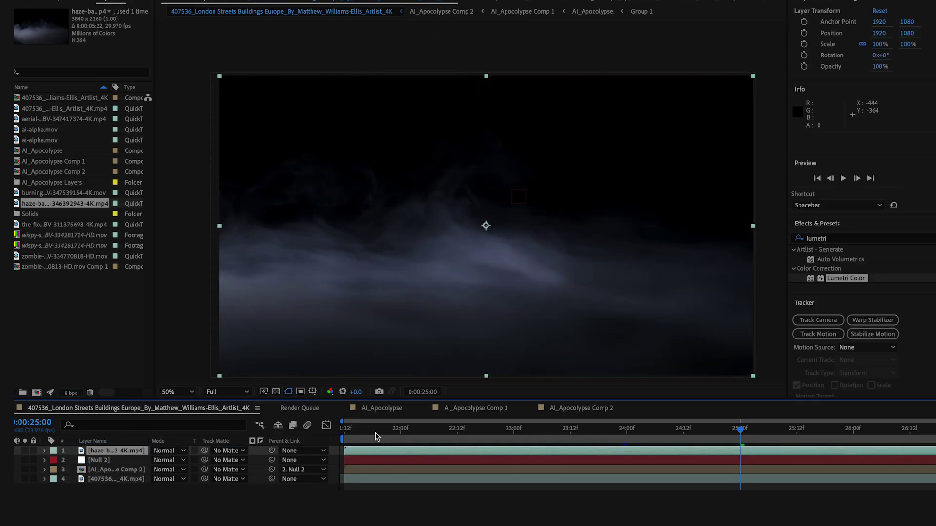
{"action": "left_click_drag", "start_coordinate": [375, 436], "coordinate": [556, 433]}
{"action": "left_click", "coordinate": [183, 452]}
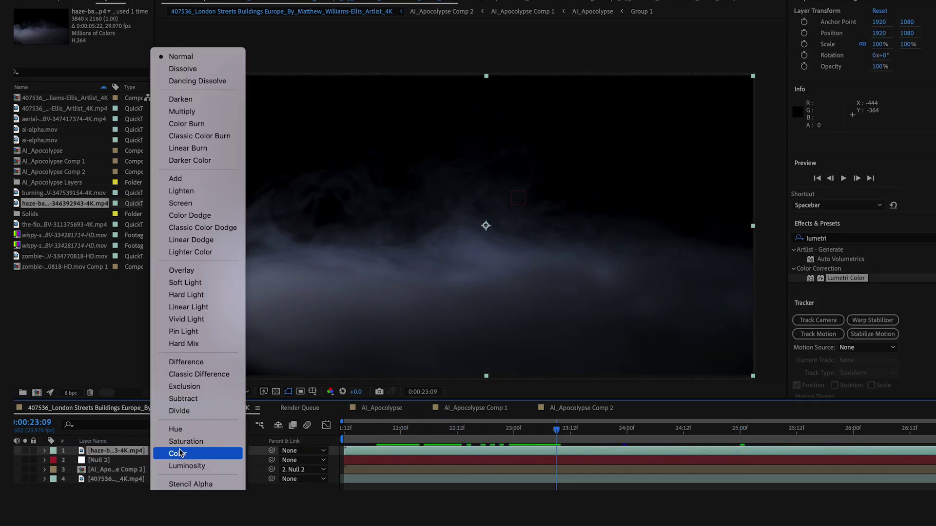
{"action": "left_click", "coordinate": [205, 201]}
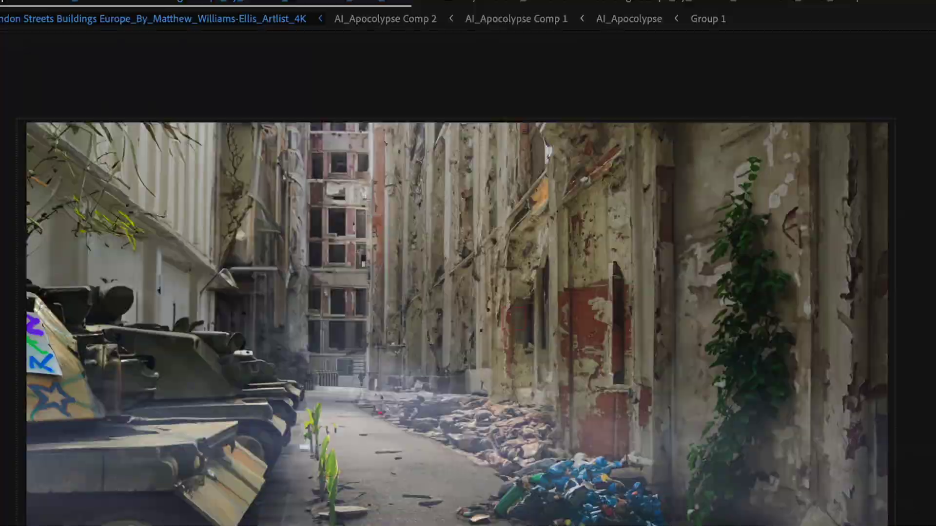
{"action": "right_click", "coordinate": [56, 257]}
Add a new adjustment layer on top and apply Lumetri Color to it
{"action": "mouse_move", "coordinate": [119, 272]}
{"action": "left_click", "coordinate": [339, 422]}
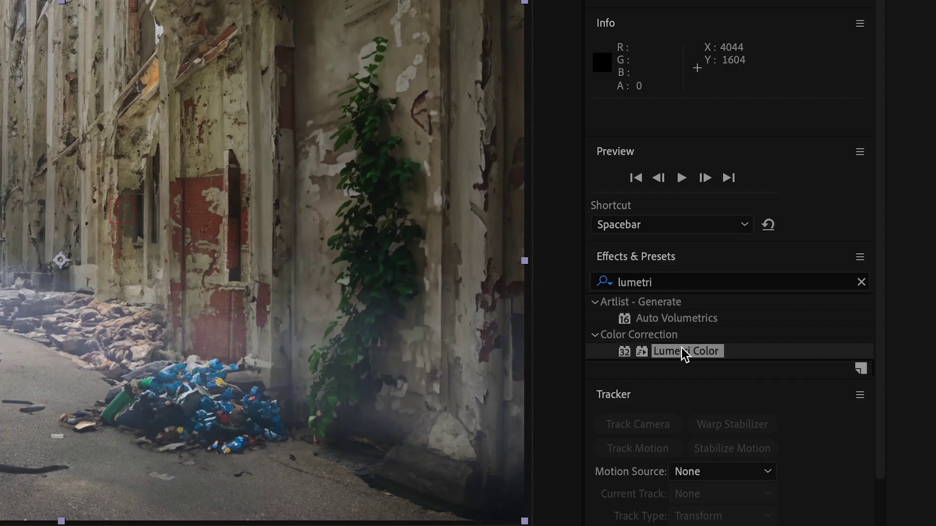
{"action": "left_click_drag", "start_coordinate": [828, 314], "coordinate": [497, 490]}
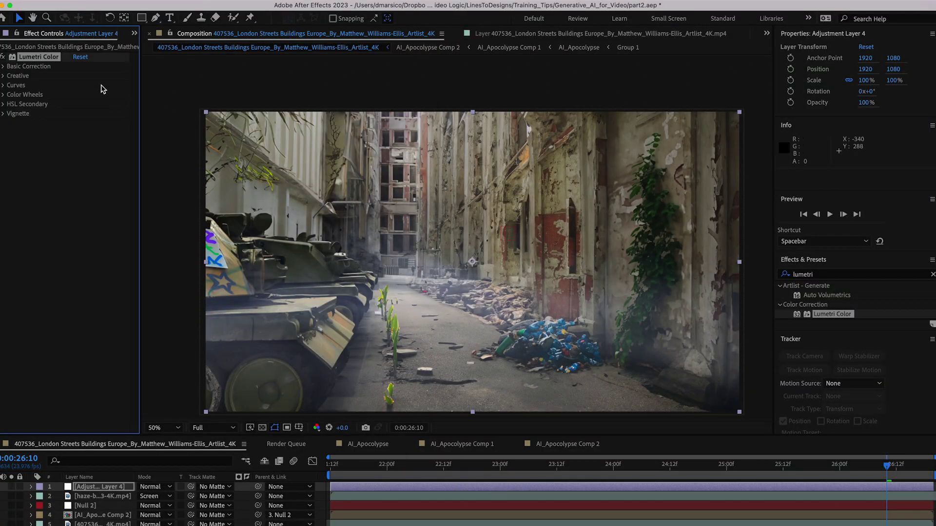
Set the Lumetri Creative look to SL MATRIX GREEN at intensity 57 with Faded Film 38
{"action": "left_click", "coordinate": [3, 76]}
{"action": "left_click", "coordinate": [93, 94]}
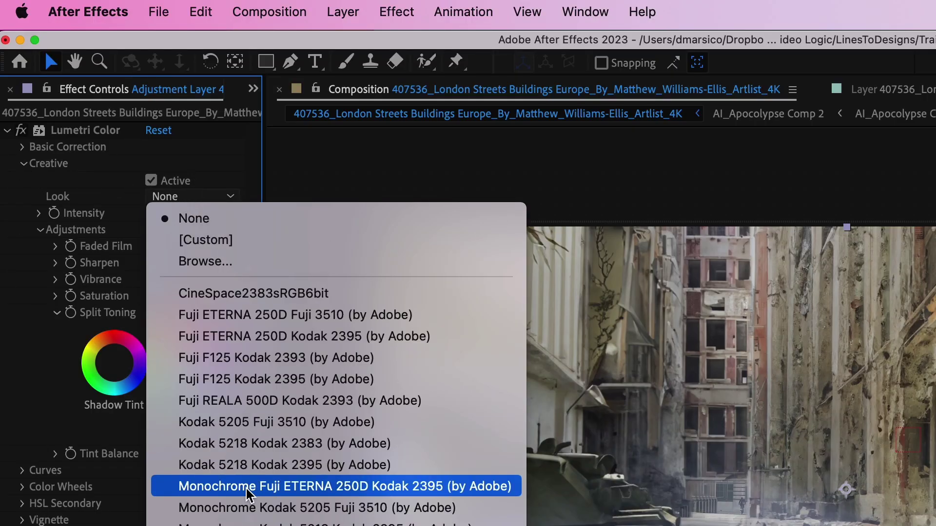
{"action": "scroll", "coordinate": [249, 495], "scroll_direction": "down", "scroll_amount": 10}
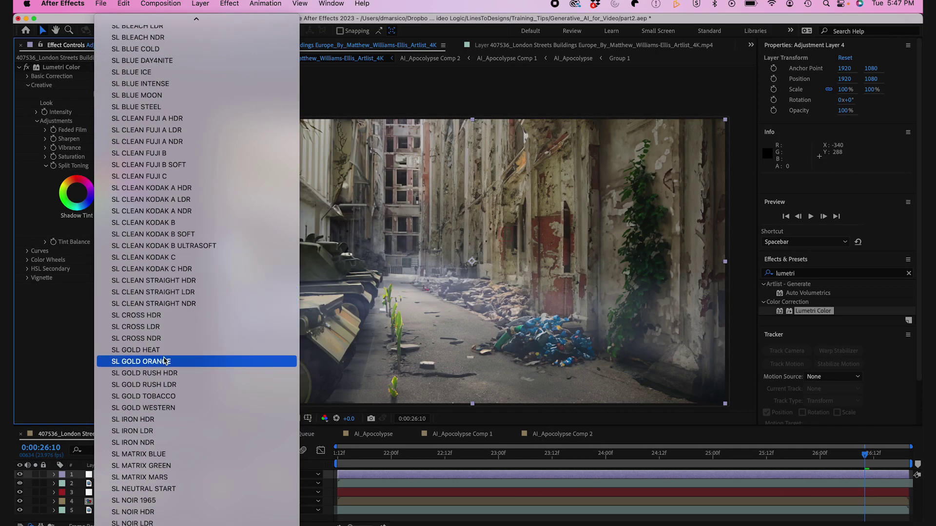
{"action": "left_click", "coordinate": [165, 466]}
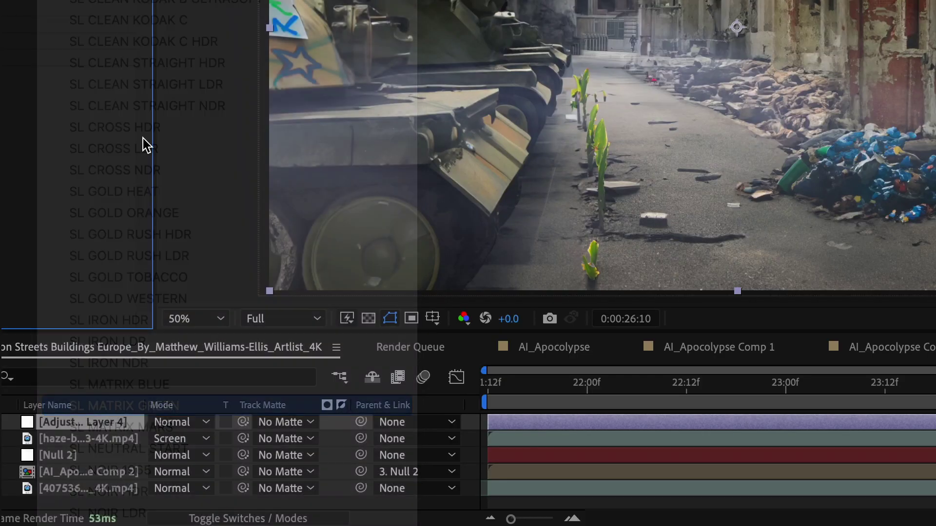
{"action": "left_click_drag", "start_coordinate": [169, 220], "coordinate": [117, 215]}
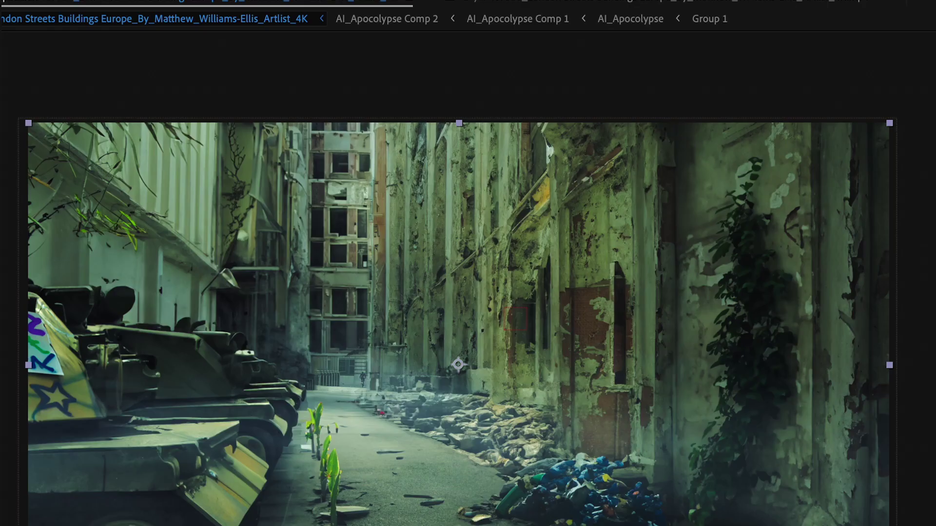
{"action": "left_click_drag", "start_coordinate": [81, 123], "coordinate": [103, 124]}
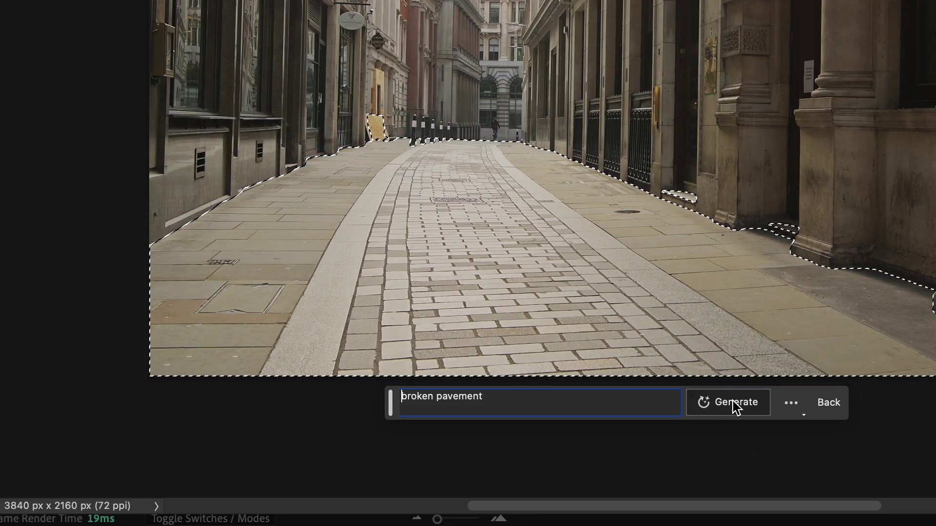
Generate cracked 'broken pavement' across the selected street
{"action": "left_click", "coordinate": [735, 403]}
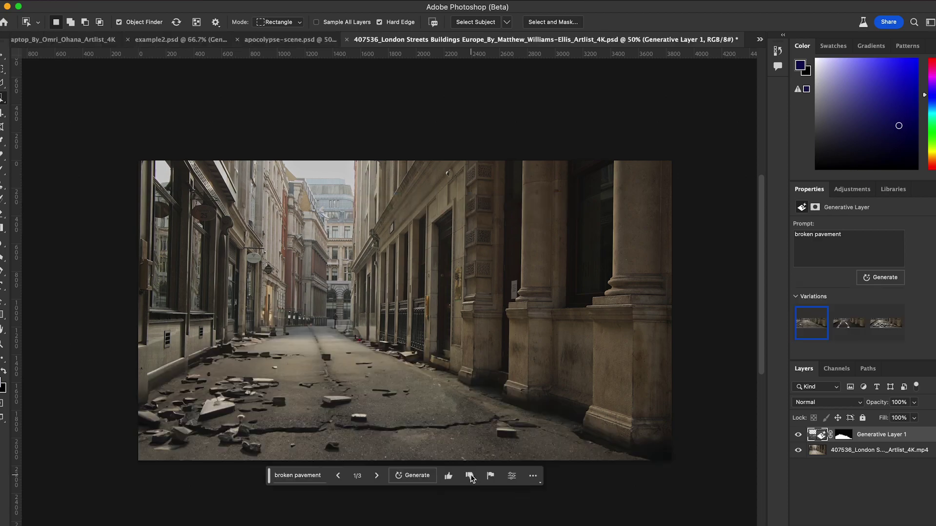